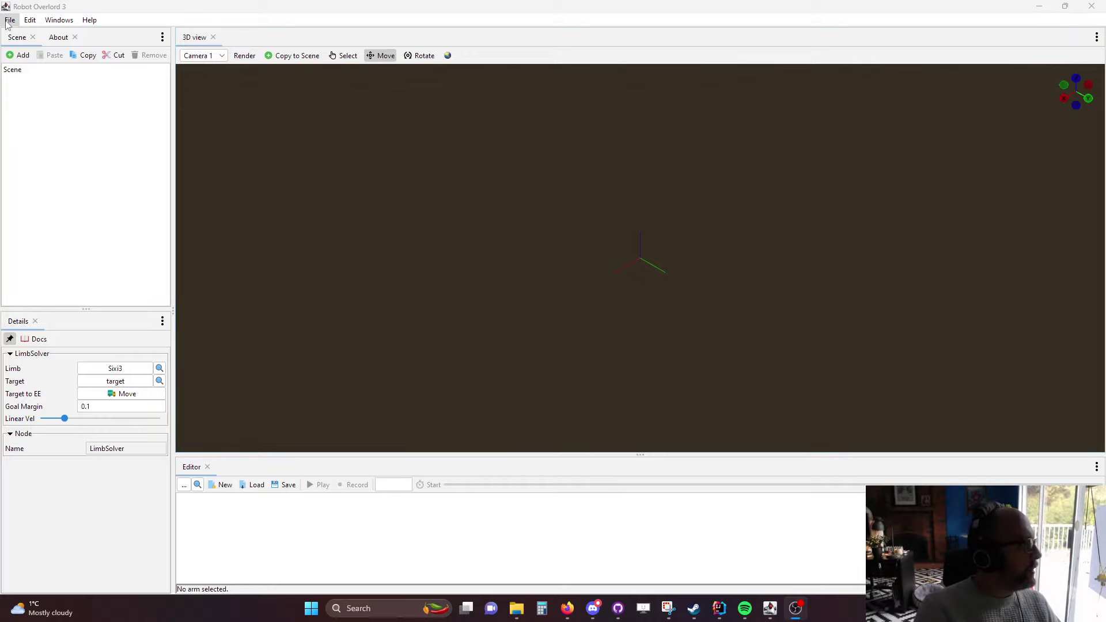
Load the recent scene 2024-01-09-01.ro and orbit and zoom to inspect the Sixi3 workcell.
left_click(8, 21)
mouse_move(35, 64)
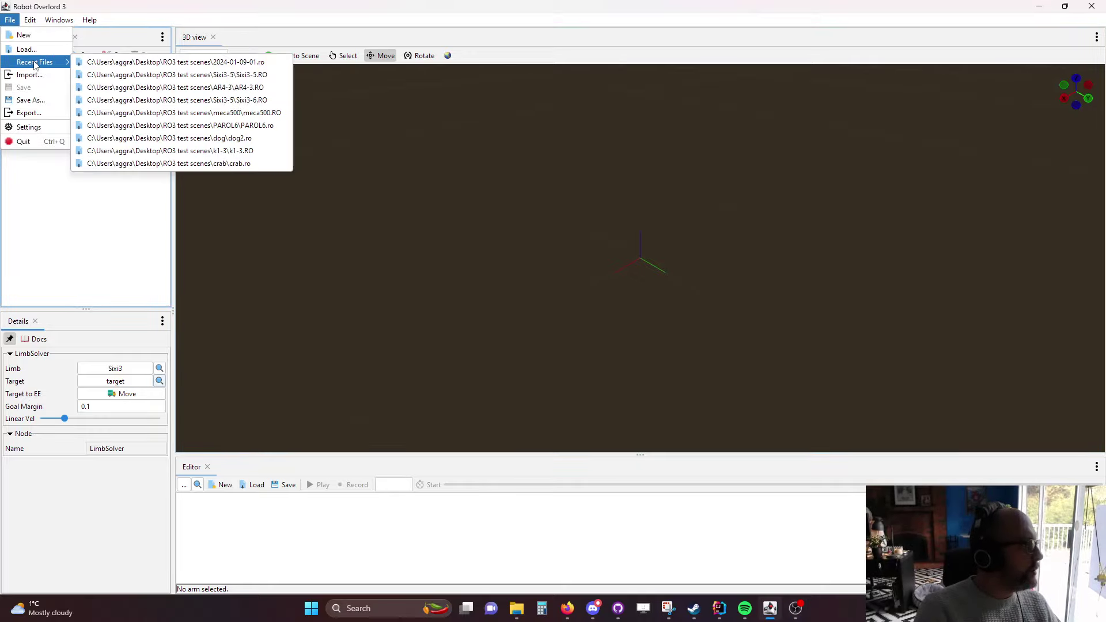
left_click(122, 62)
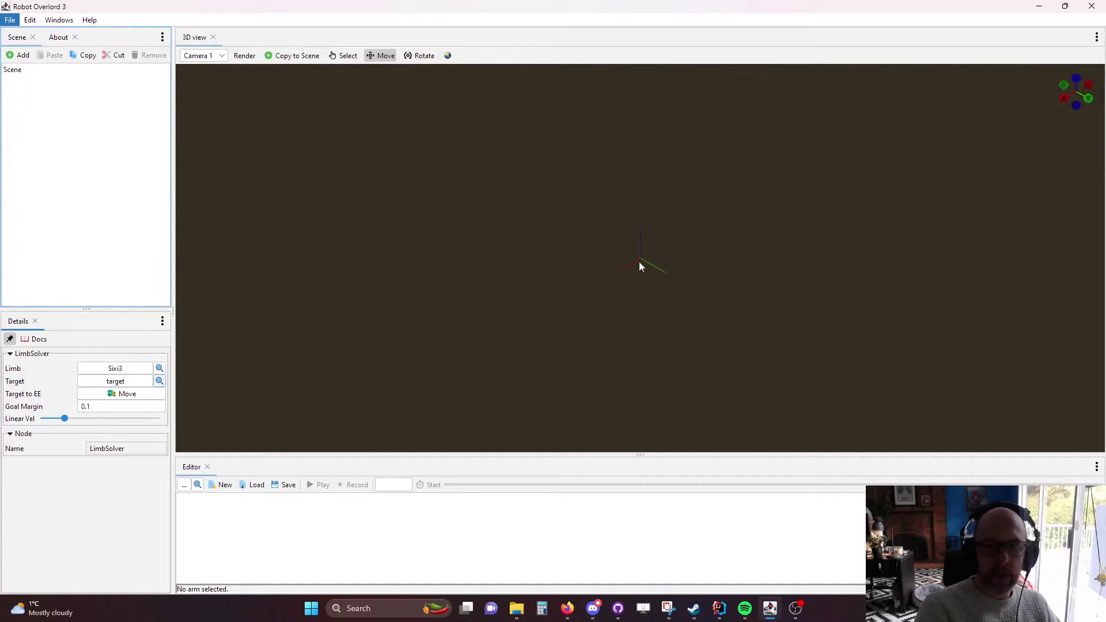
middle_click_drag(618, 262, 592, 250)
scroll(651, 250, "up", 2)
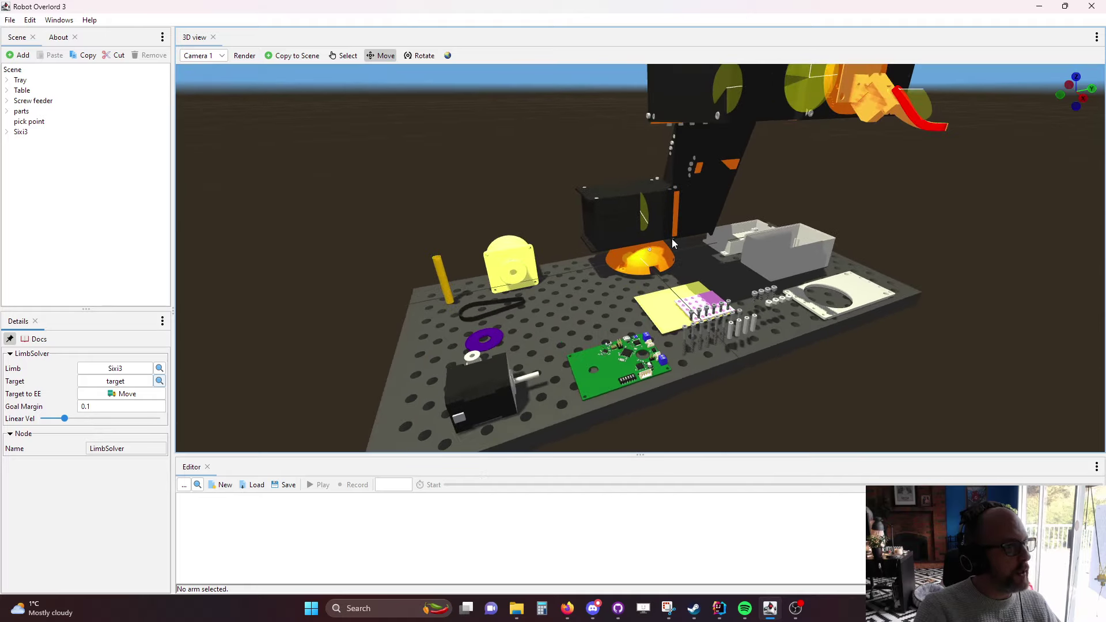
scroll(679, 243, "down", 3)
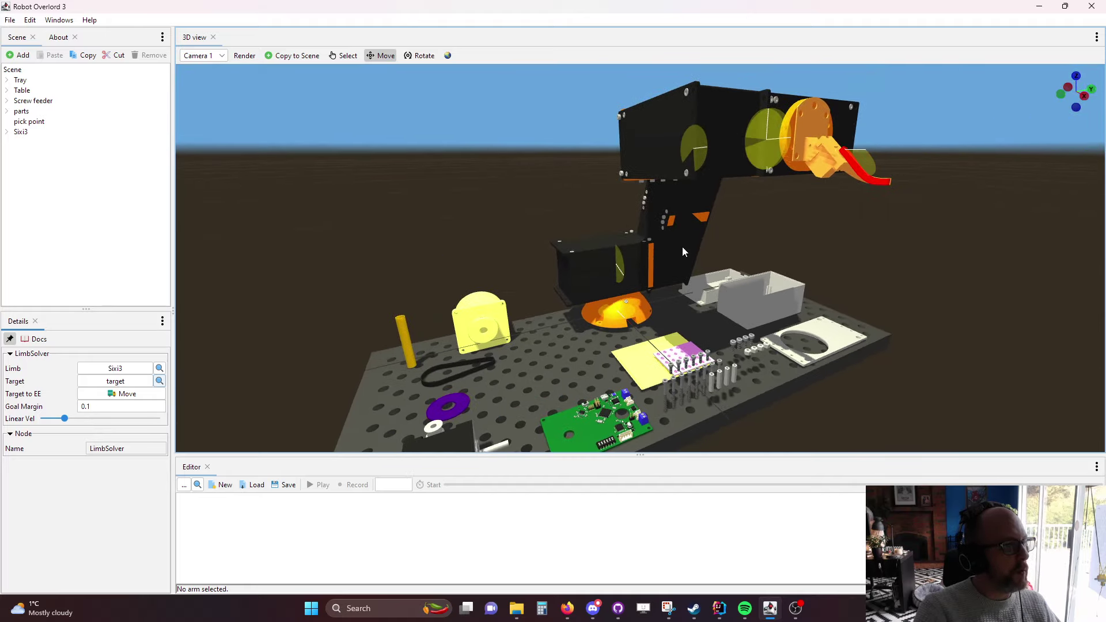
mouse_move(664, 295)
middle_mouse_down()
mouse_move(691, 292)
mouse_move(660, 294)
middle_mouse_up()
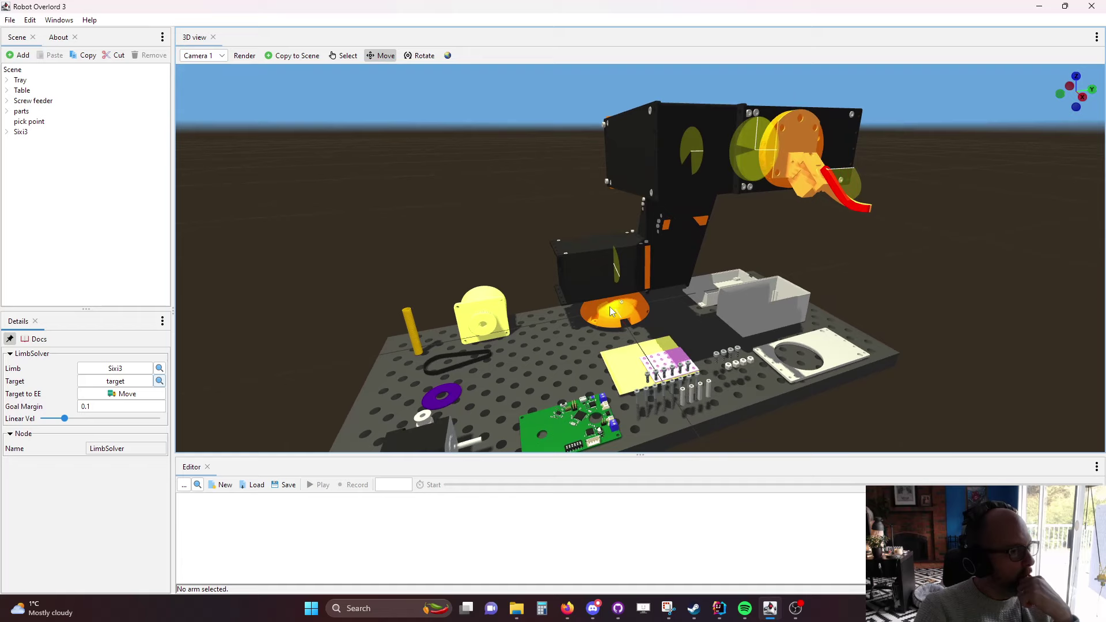
Expand the Sixi3 entry and glance at the About tab before returning to the scene tree.
left_click(7, 132)
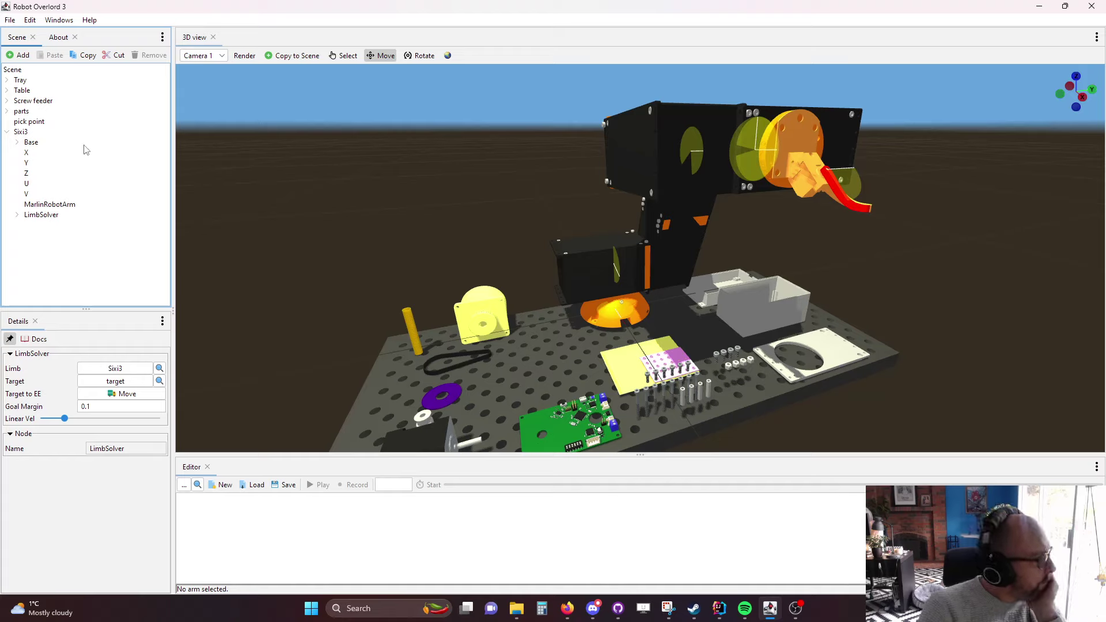
left_click(58, 37)
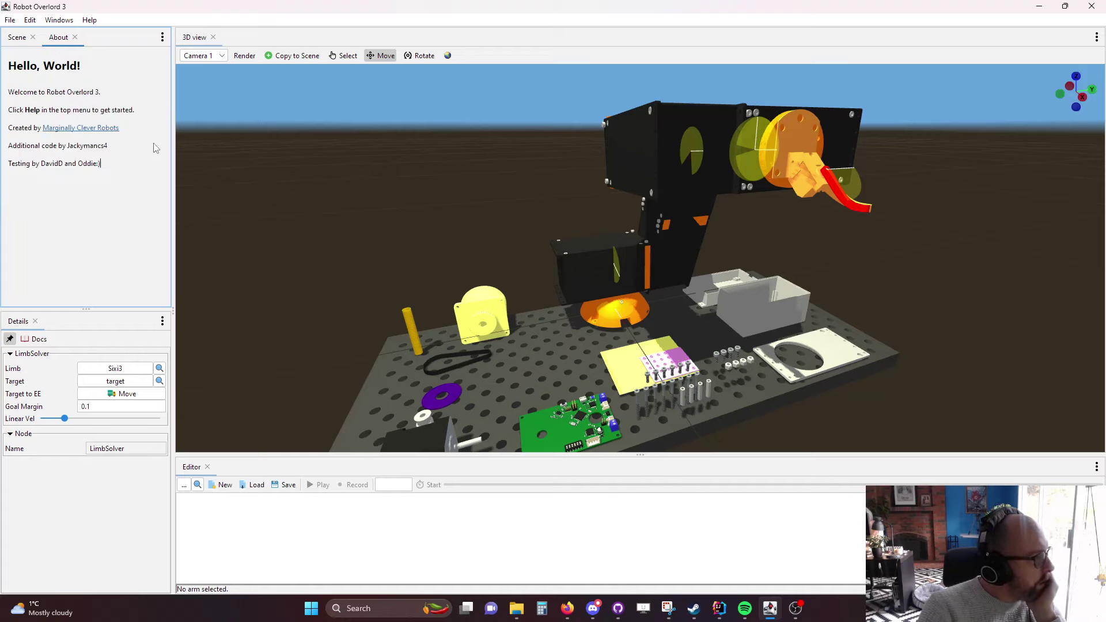
left_click(16, 37)
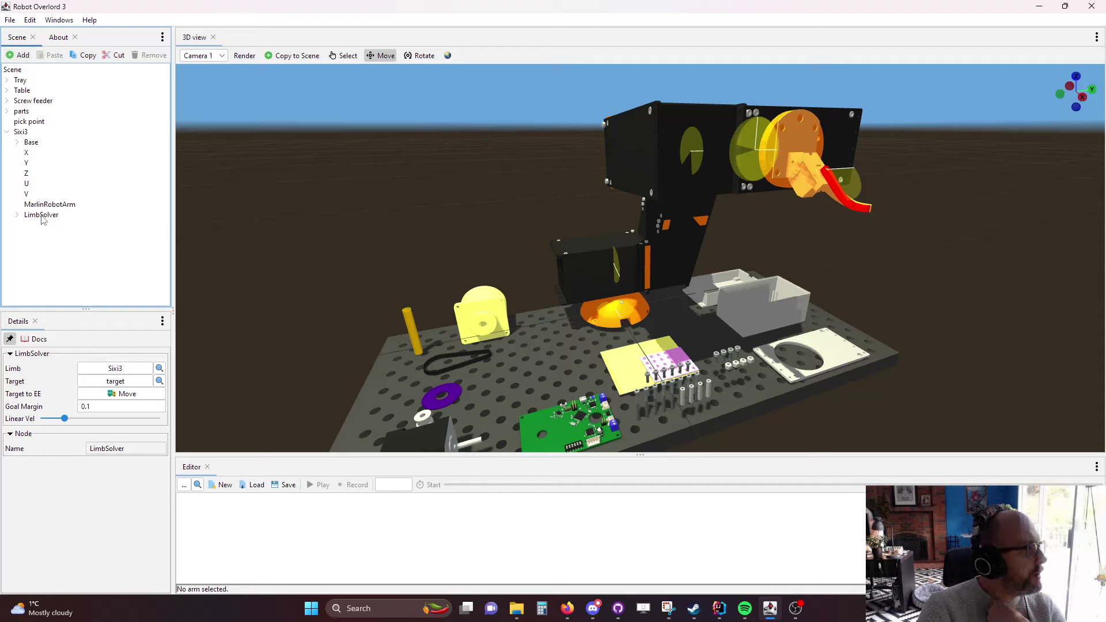
Select Sixi3 and briefly expand Base and a1 to see j1 and its DH Parameter.
left_click(24, 132)
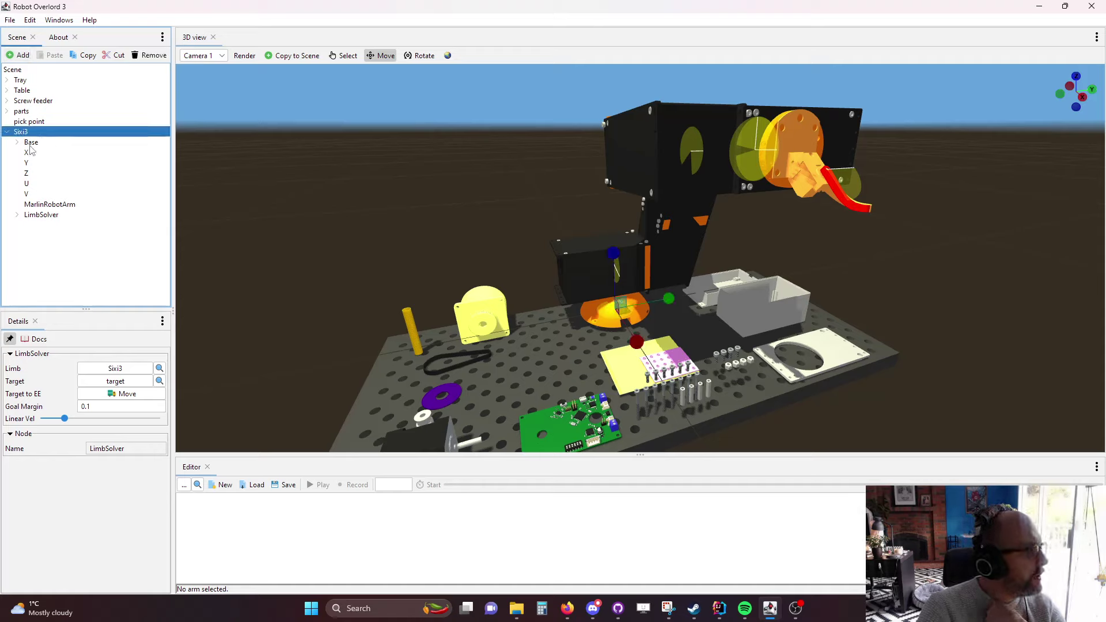
left_click(18, 142)
left_click(28, 174)
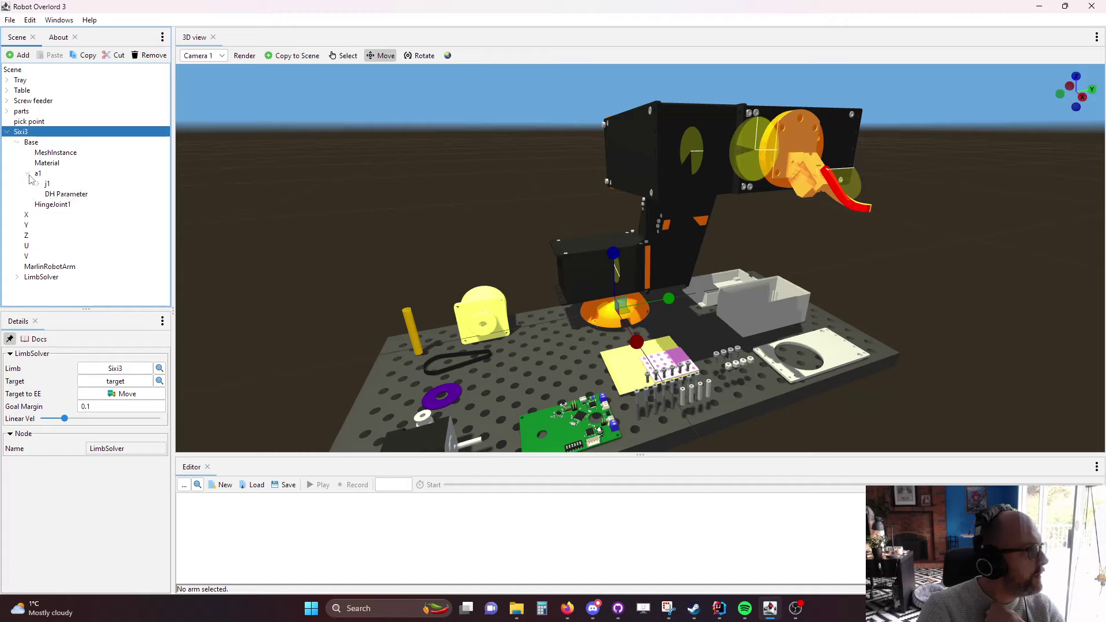
left_click(28, 173)
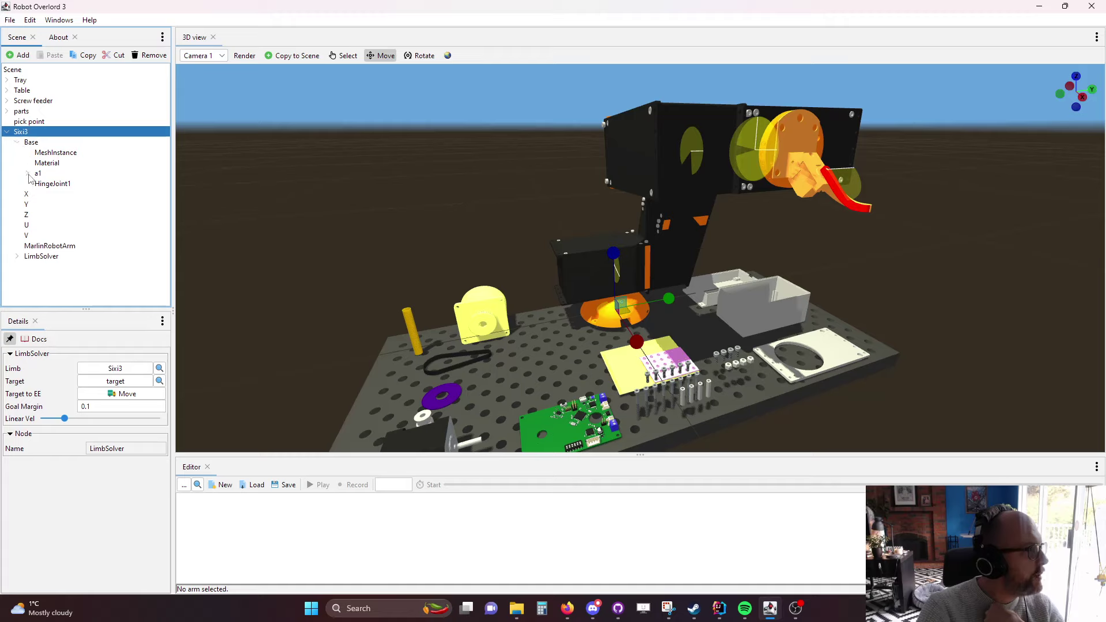
left_click(17, 143)
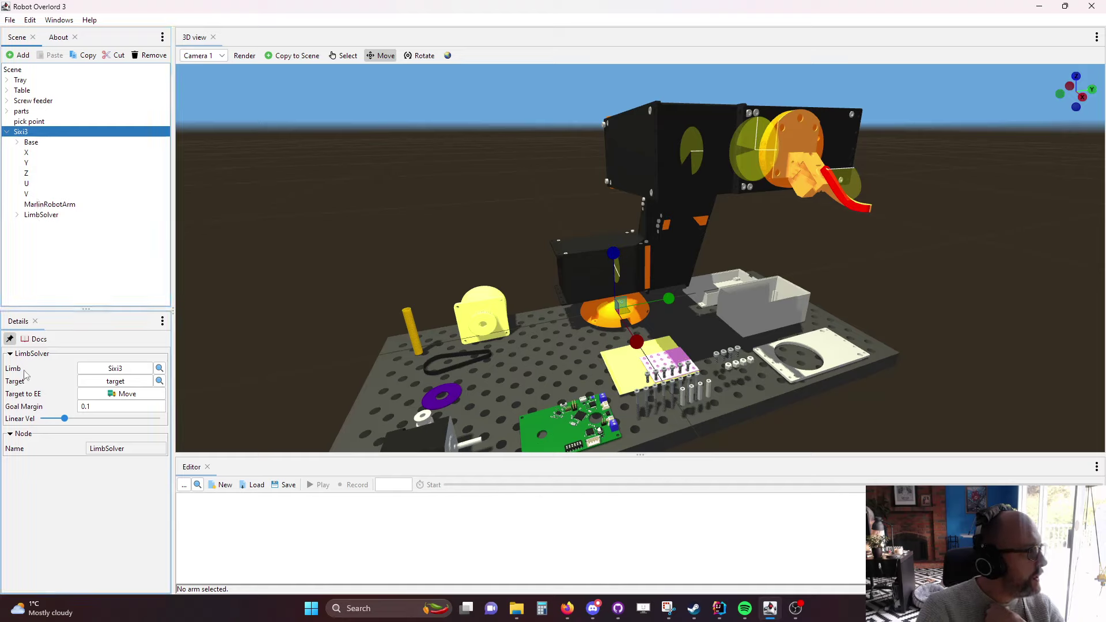
Unpin Details, turn the Sixi3's Z and V joint dials, then show MarlinRobotArm's properties.
left_click(9, 339)
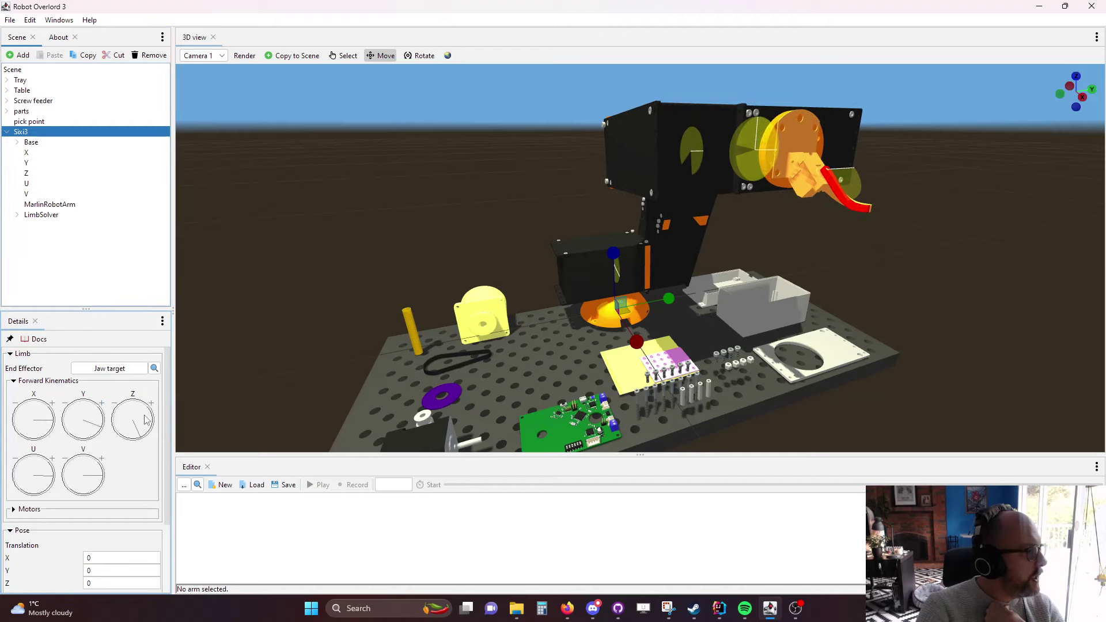
left_click_drag(146, 420, 150, 425)
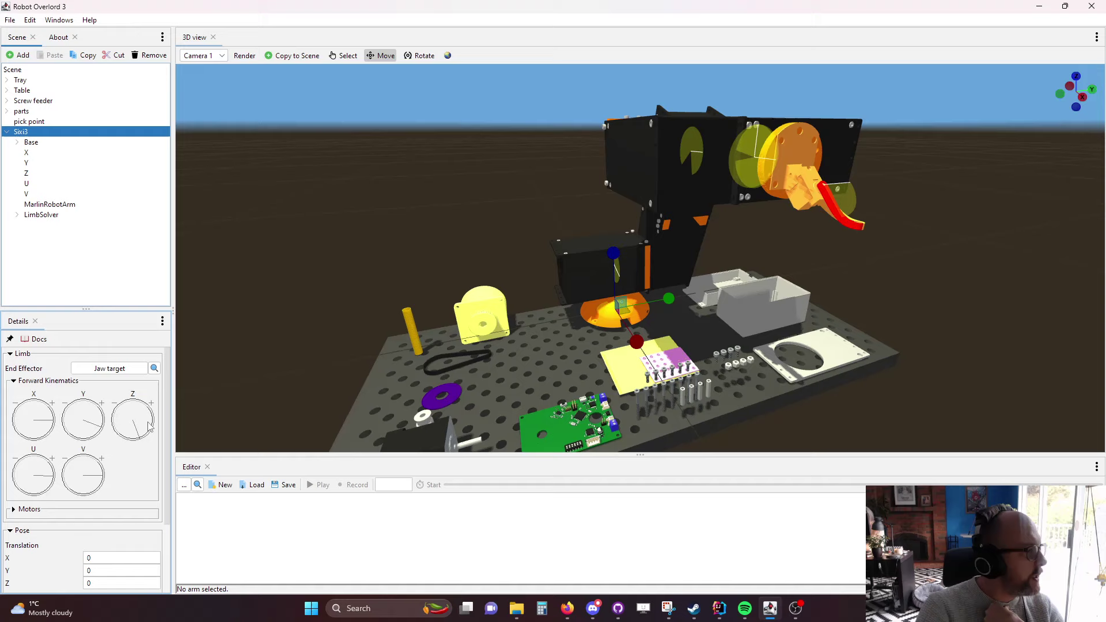
left_click_drag(92, 476, 97, 471)
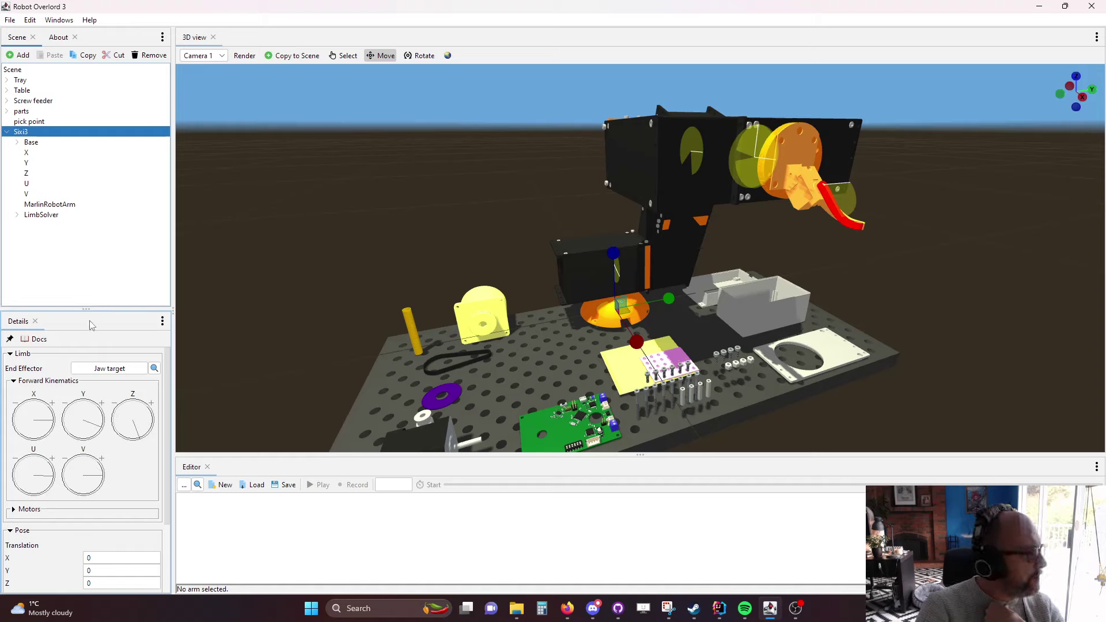
left_click(39, 205)
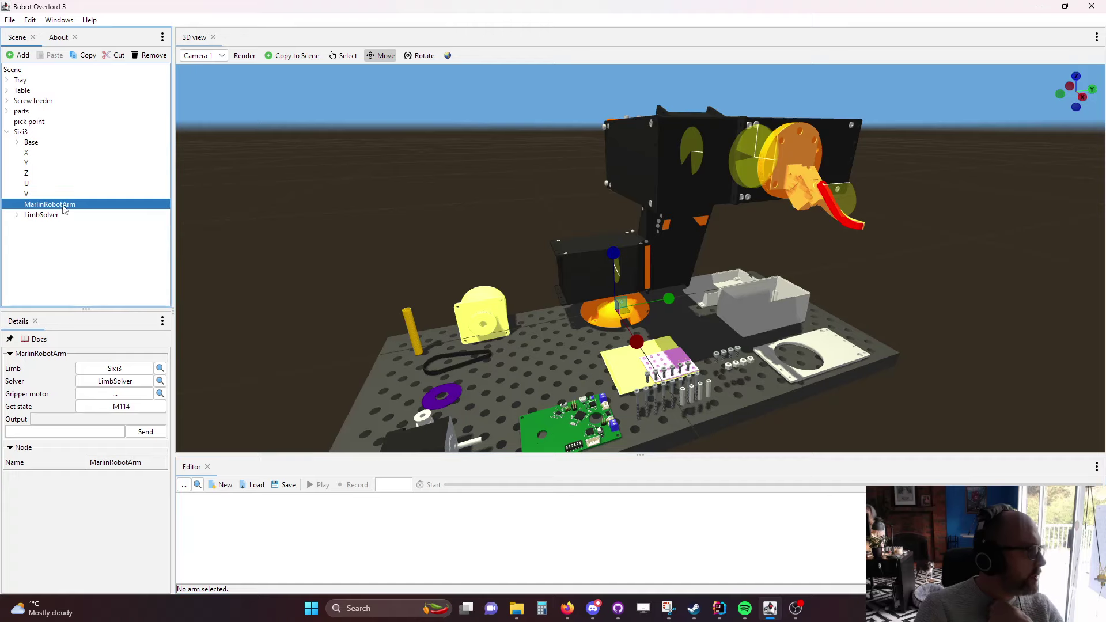
Assign MarlinRobotArm to the Editor and re-dock the Editor panel below the 3D view.
left_click(186, 484)
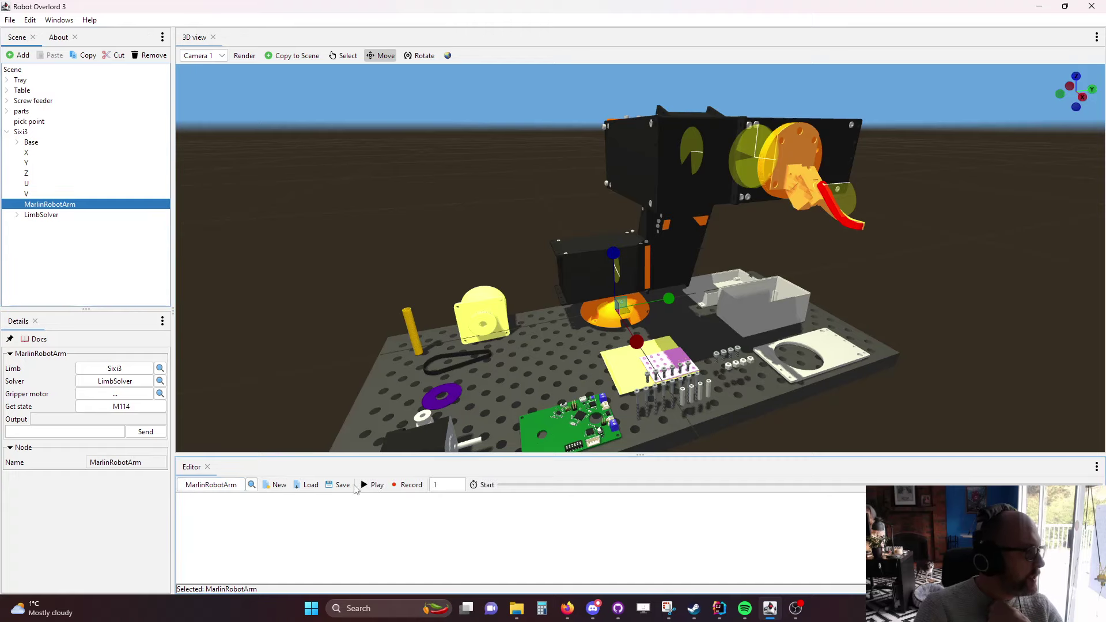
left_click_drag(258, 469, 266, 453)
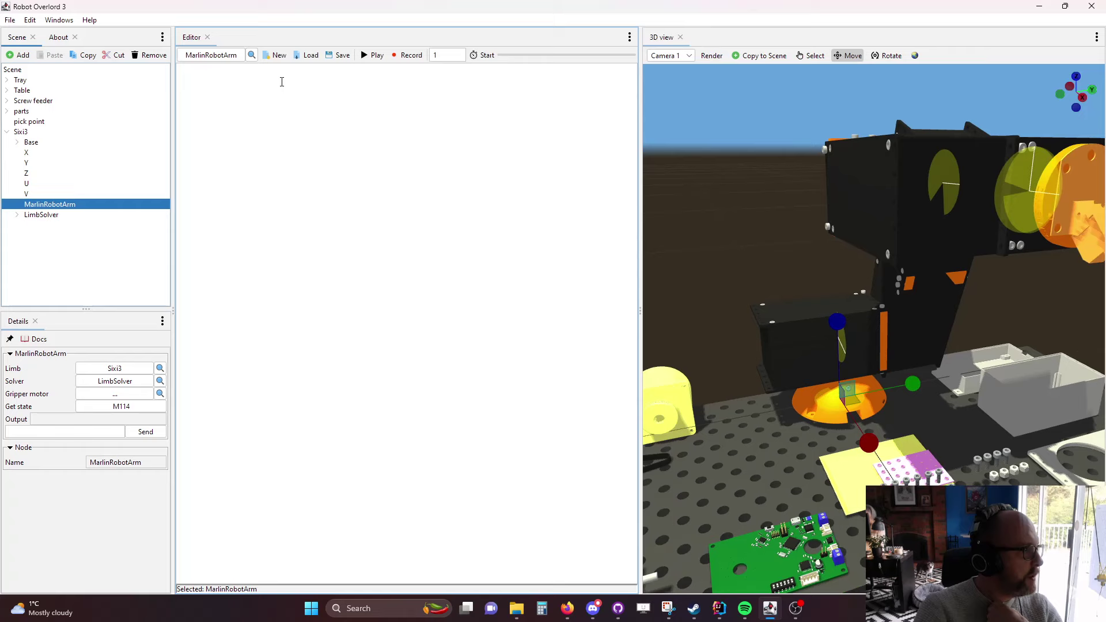
left_click_drag(638, 180, 496, 182)
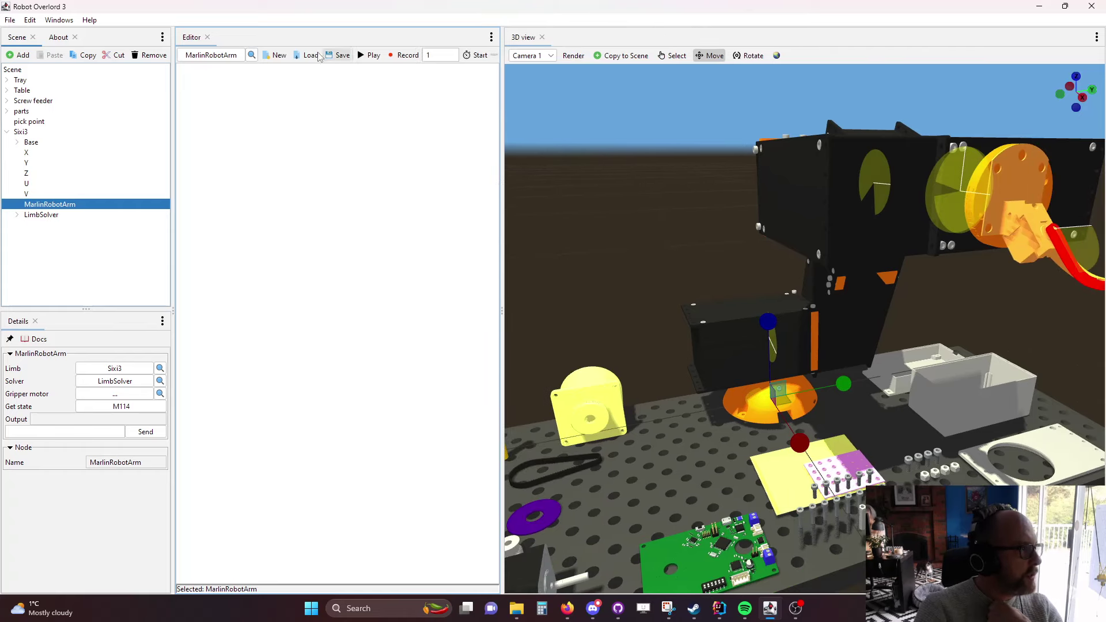
left_click_drag(196, 37, 374, 521)
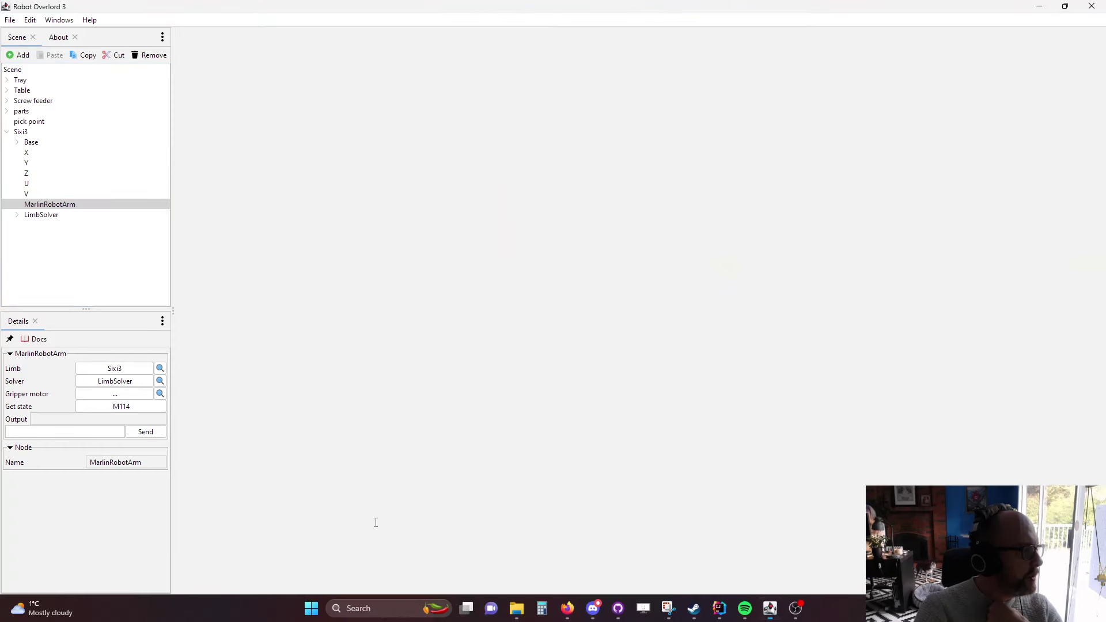
left_click_drag(394, 309, 406, 452)
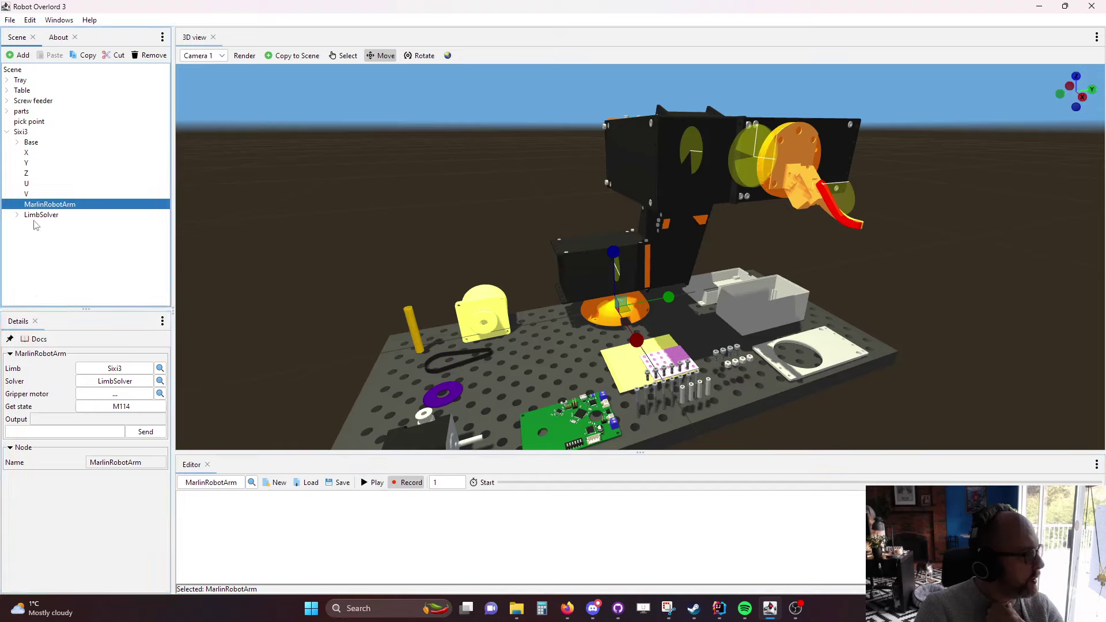
In LimbSolver, snap the target onto the Sixi3 end effector and select the target to show its gizmo.
left_click(38, 214)
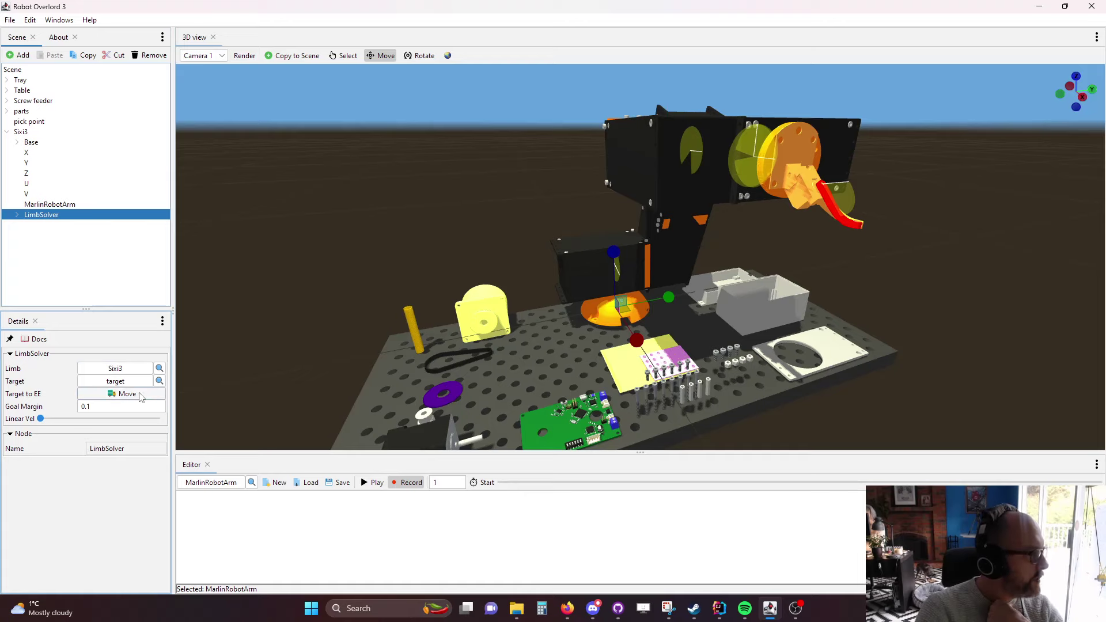
left_click(155, 384)
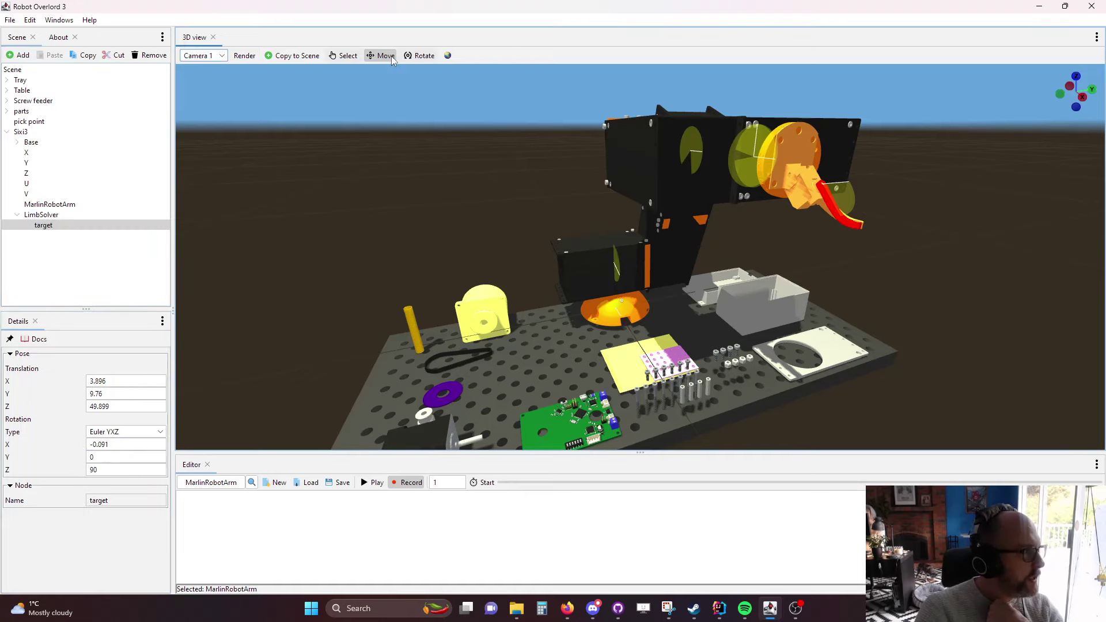
scroll(805, 316, "down", 5)
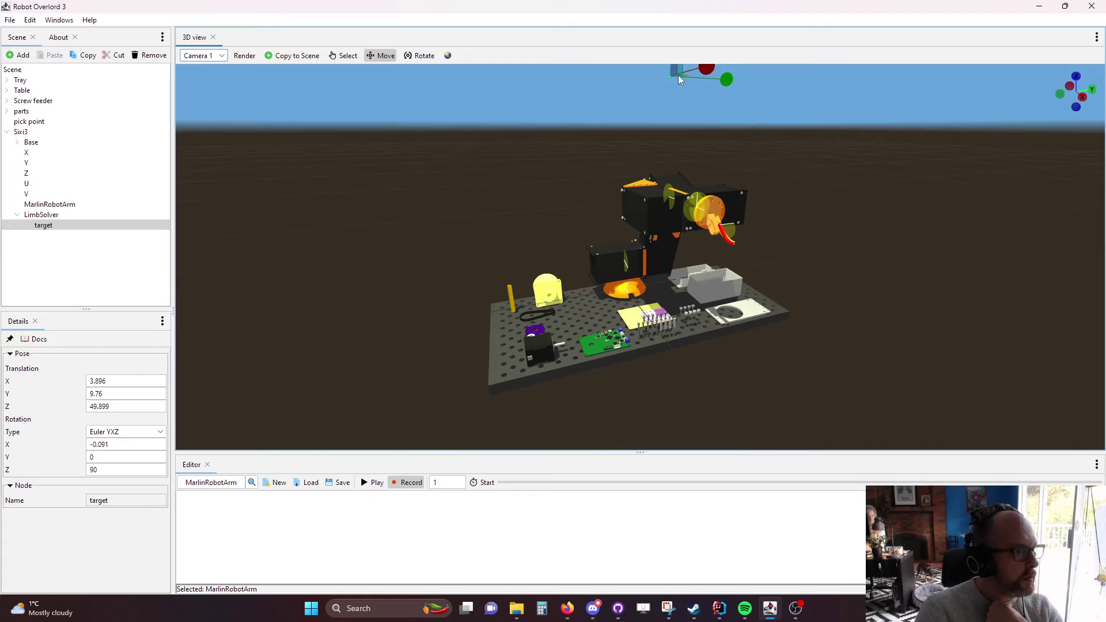
left_click(41, 214)
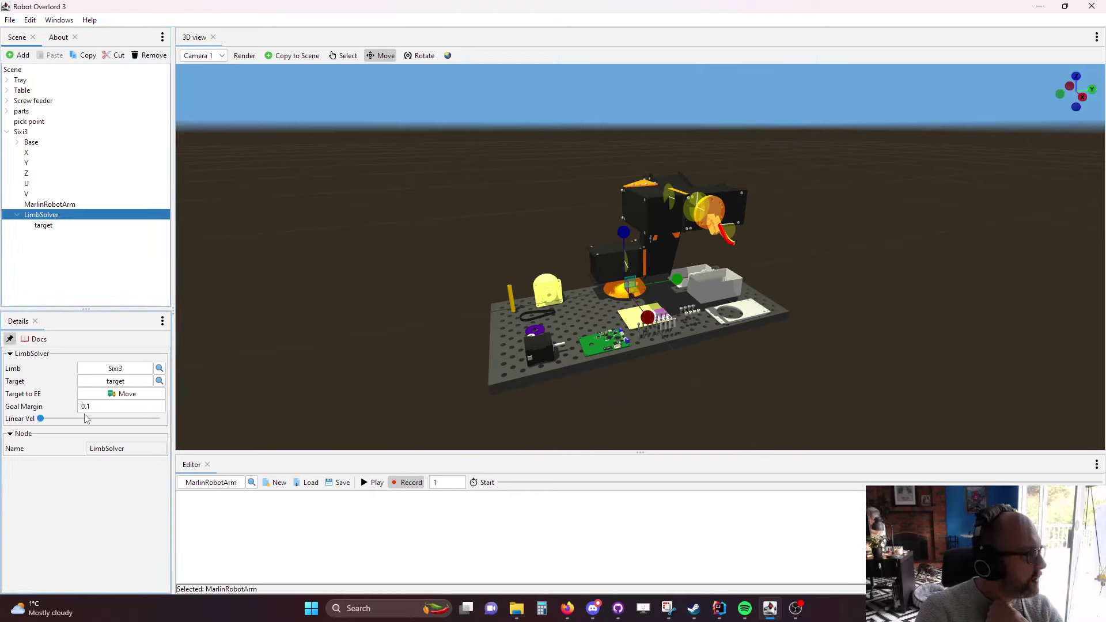
left_click(121, 394)
scroll(671, 214, "up", 4)
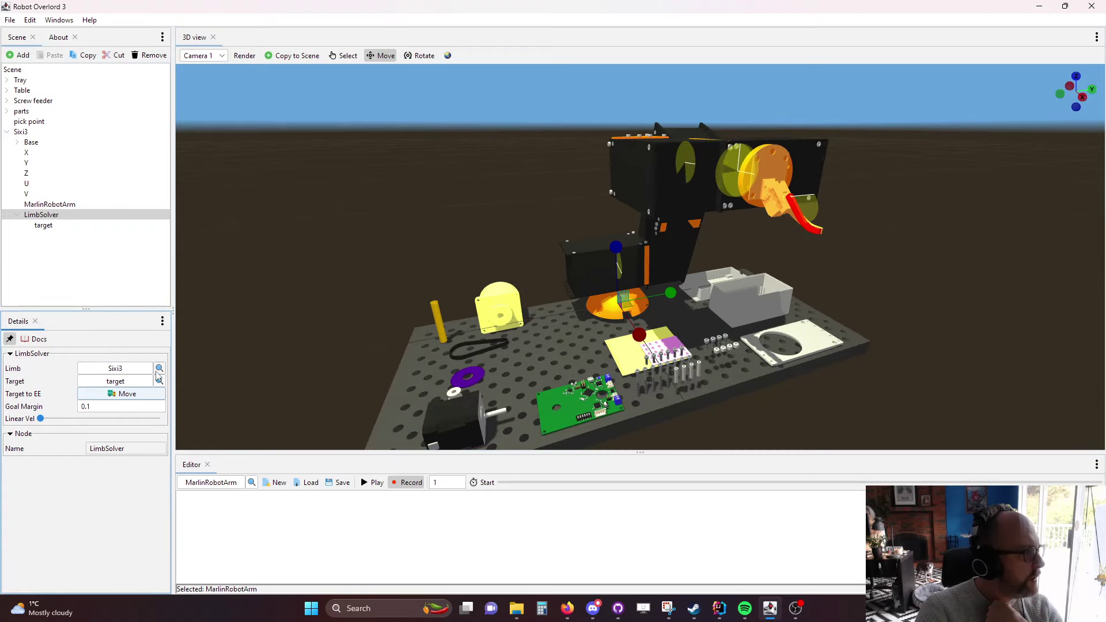
left_click(159, 379)
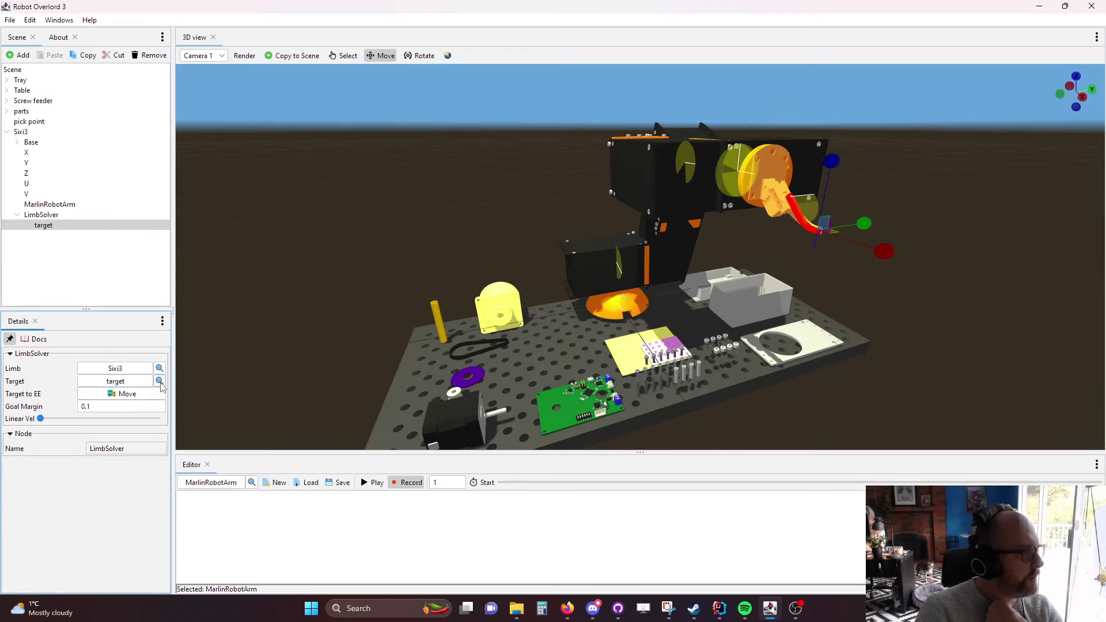
scroll(843, 314, "up", 4)
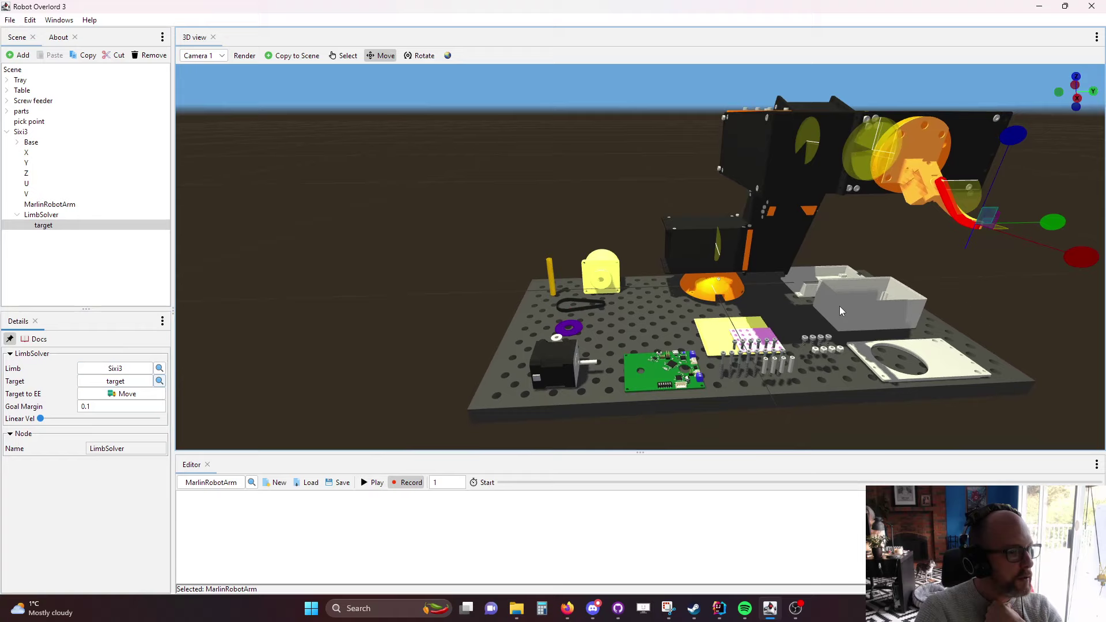
scroll(833, 309, "down", 5)
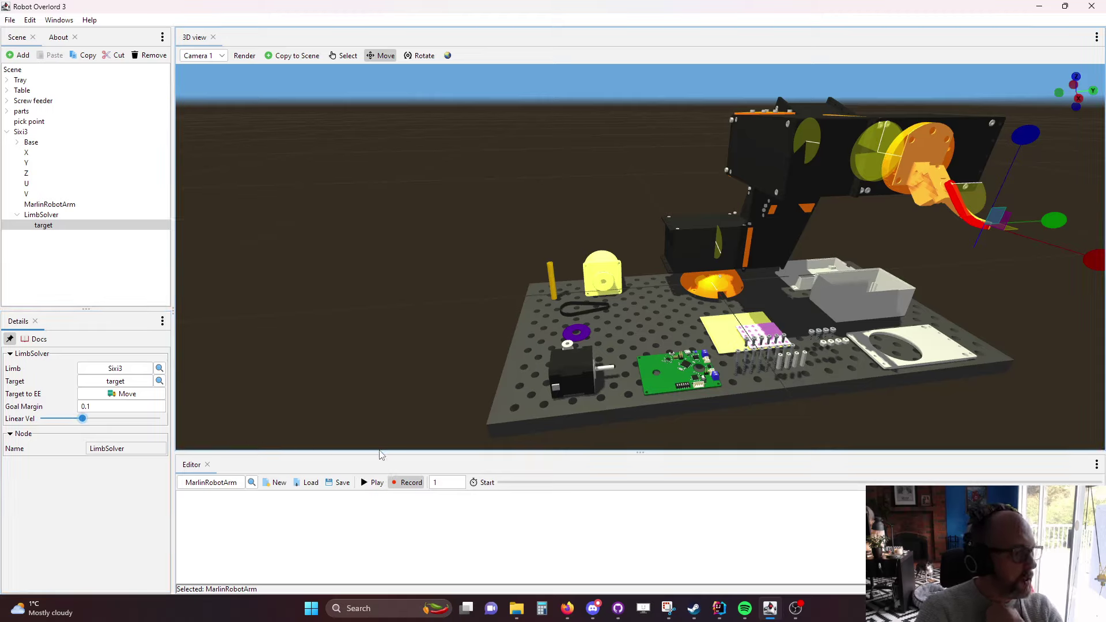
Start recording, then drag the target down-left, turning and swinging the arm.
left_click(484, 482)
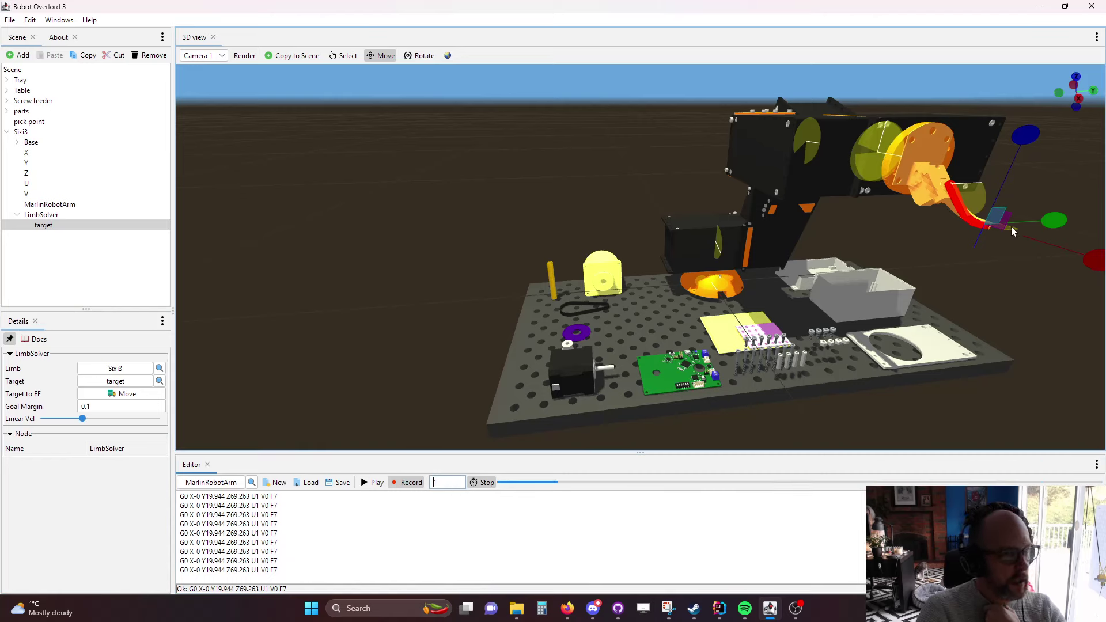
left_click_drag(1002, 225, 947, 241)
left_click(420, 56)
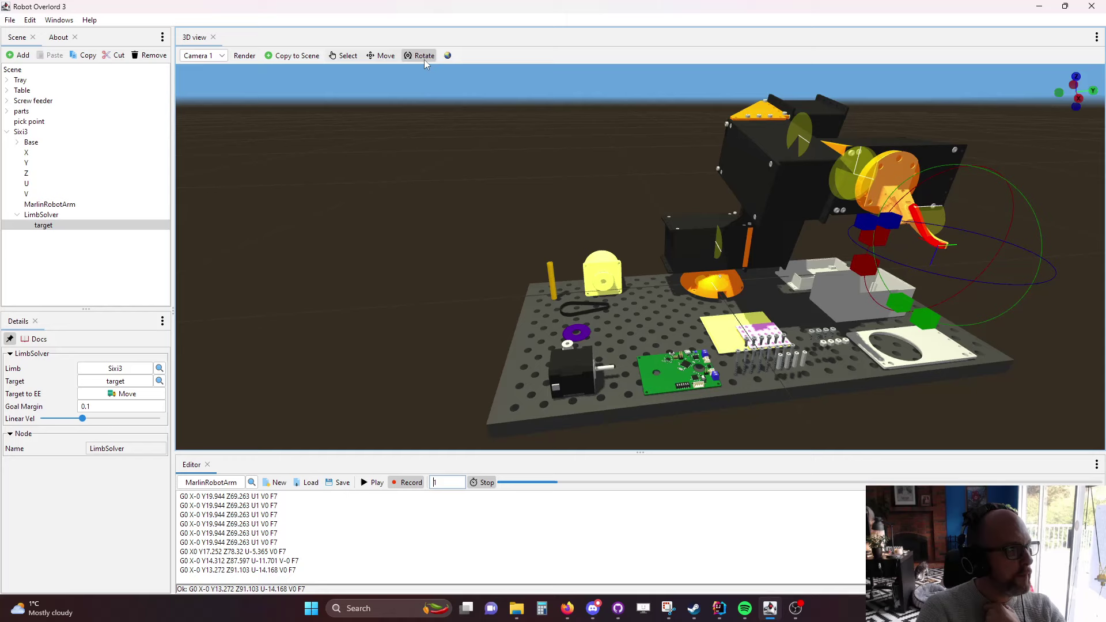
left_click_drag(975, 293, 922, 206)
left_click(381, 55)
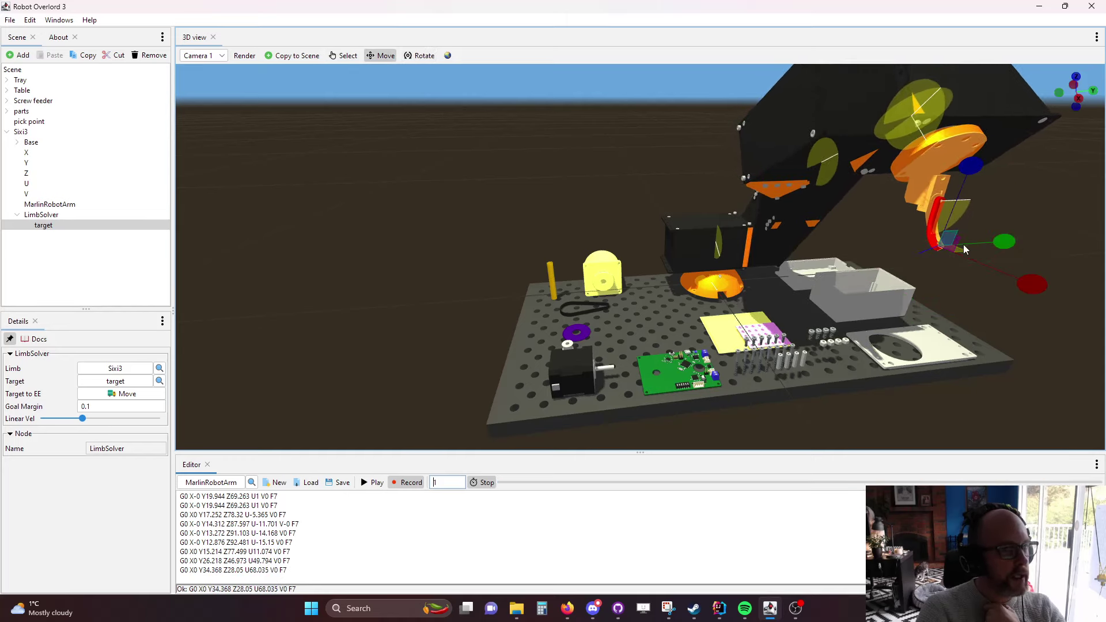
left_click_drag(953, 247, 855, 260)
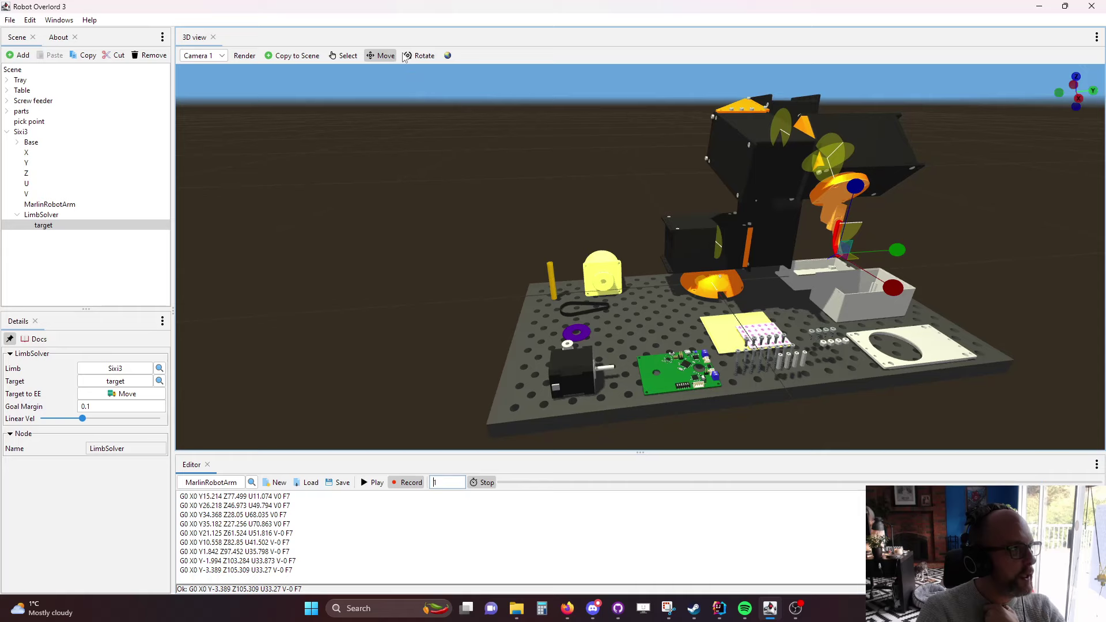
Keep recording as the target is lowered into the white tray and moved left.
left_click(419, 55)
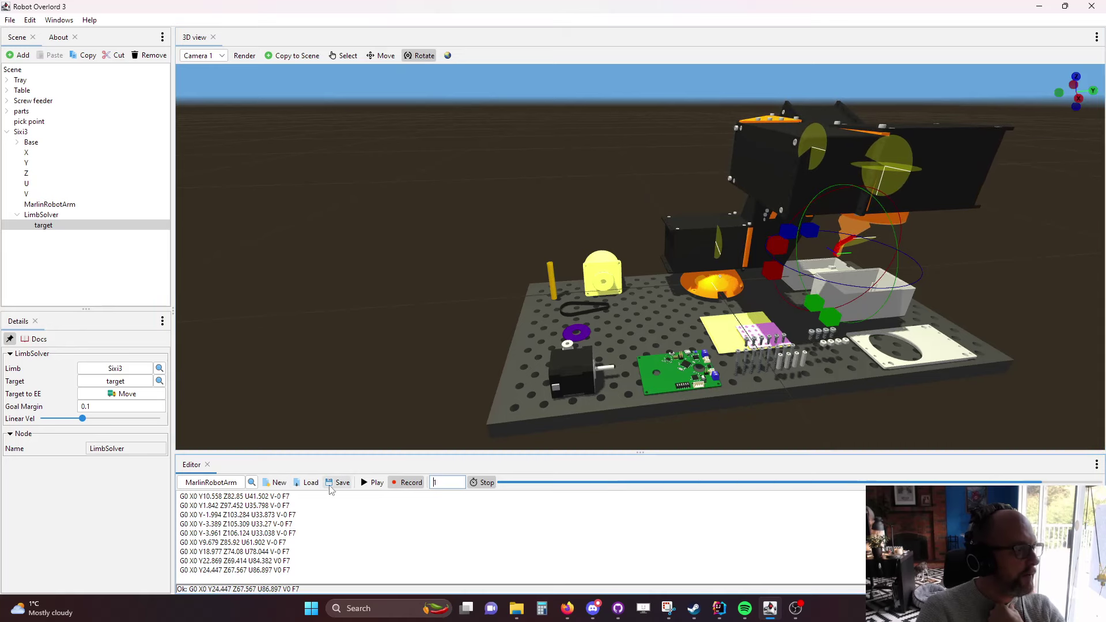
left_click(382, 56)
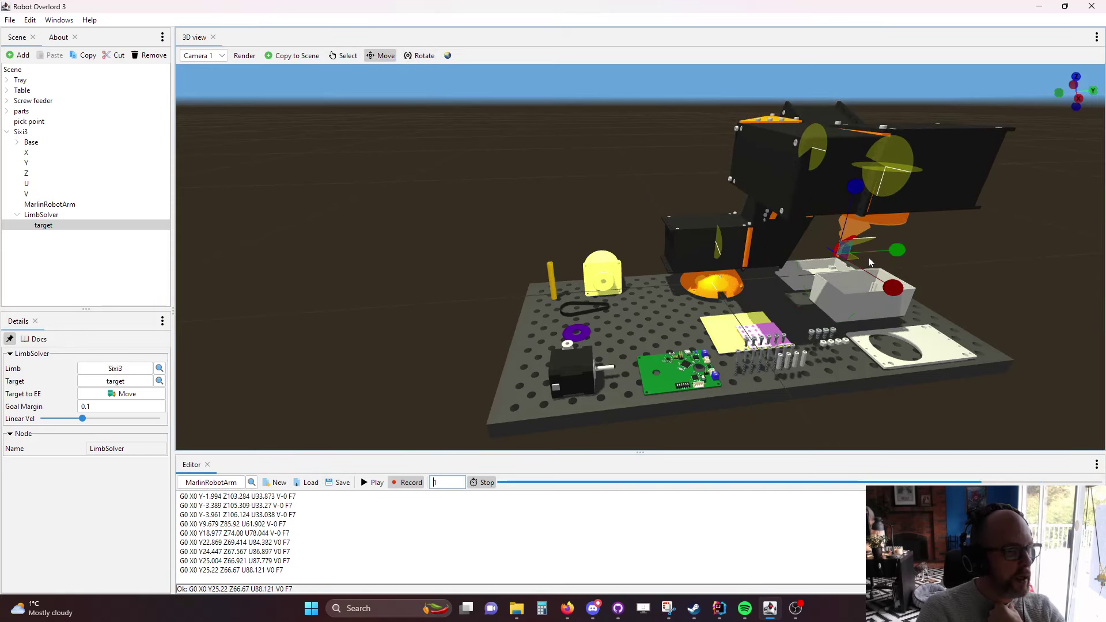
scroll(869, 262, "up", 5)
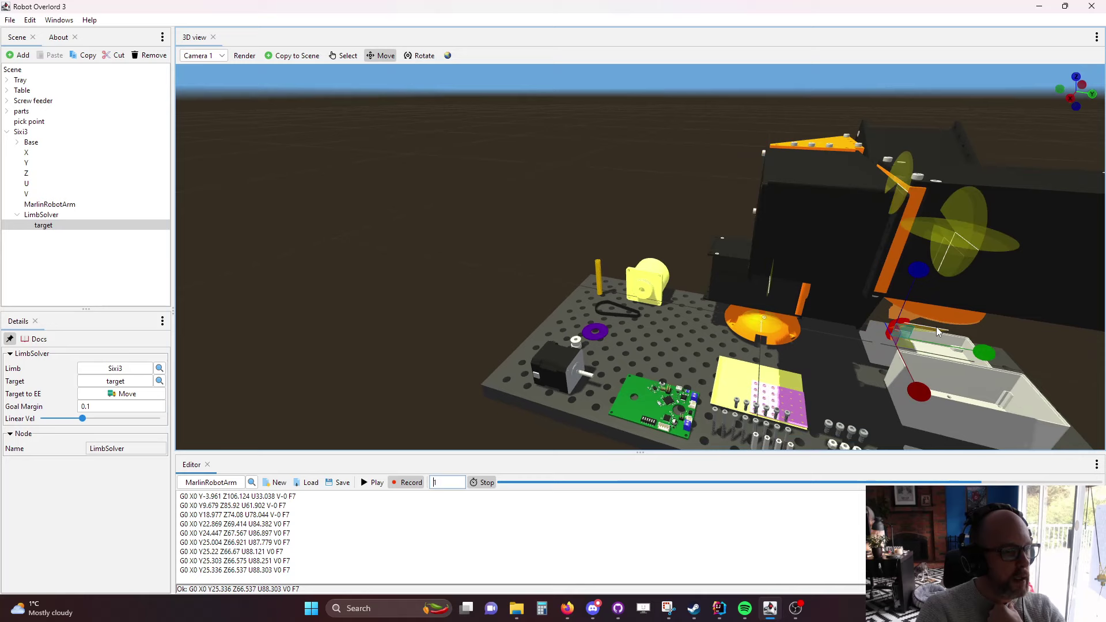
scroll(937, 332, "down", 5)
middle_click_drag(937, 332, 880, 233)
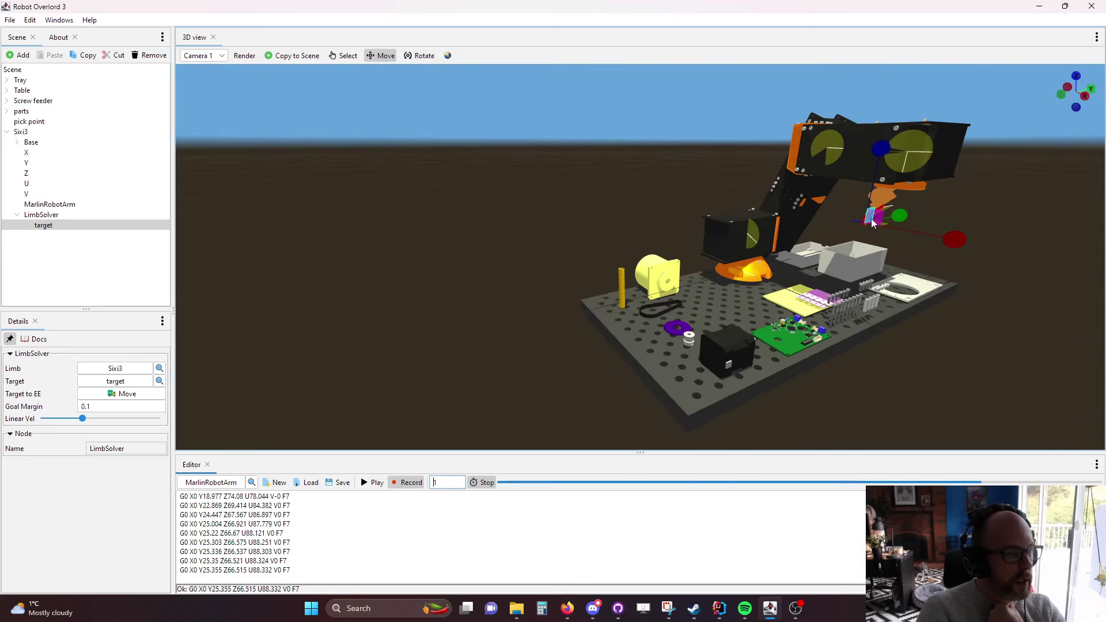
left_click_drag(872, 223, 847, 265)
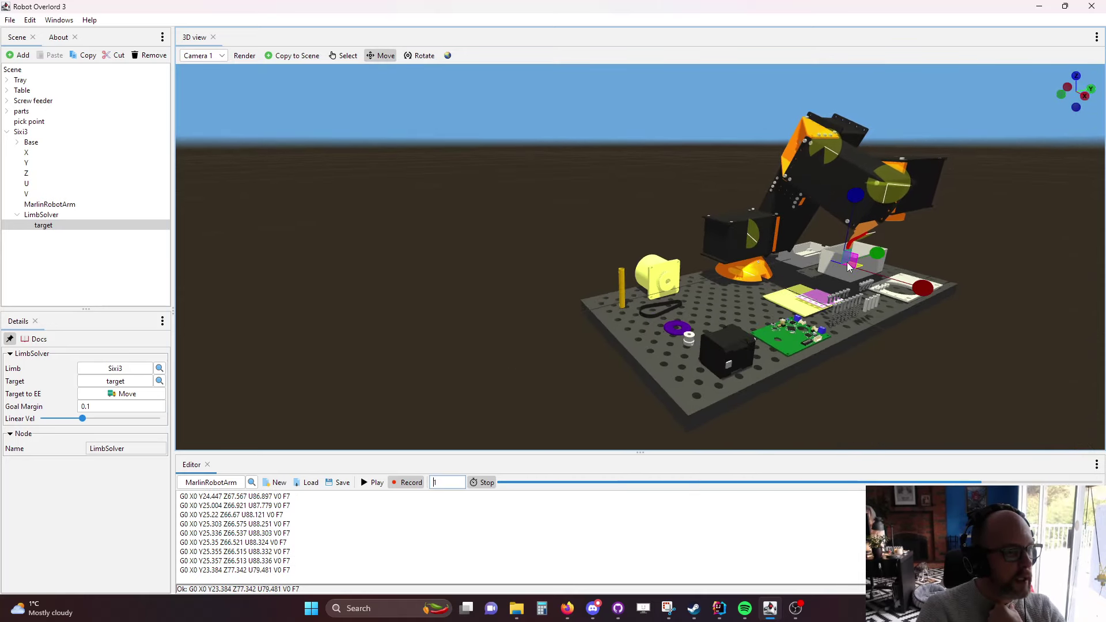
middle_click_drag(847, 266, 788, 310)
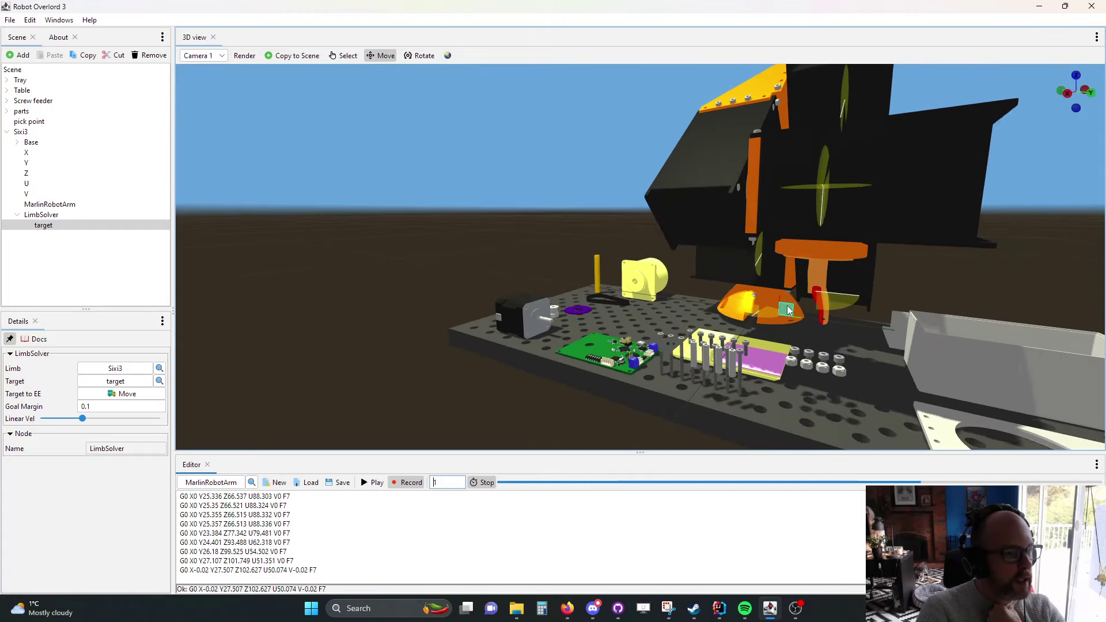
left_click_drag(788, 309, 735, 335)
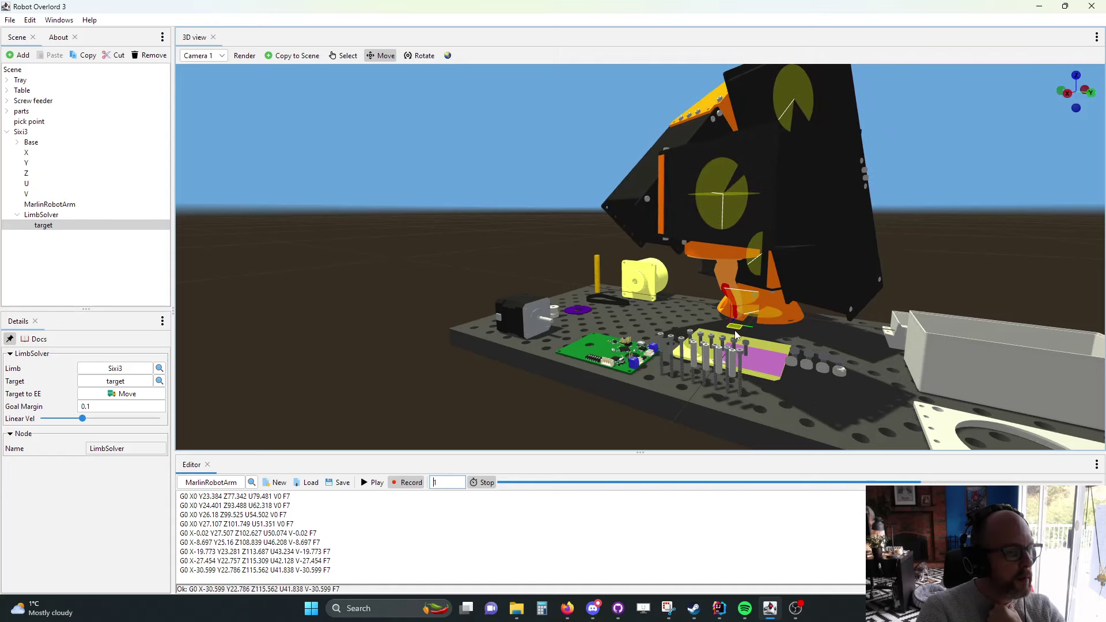
Switch the 3D view's render mode and rotate the target to swing the arm.
left_click(420, 56)
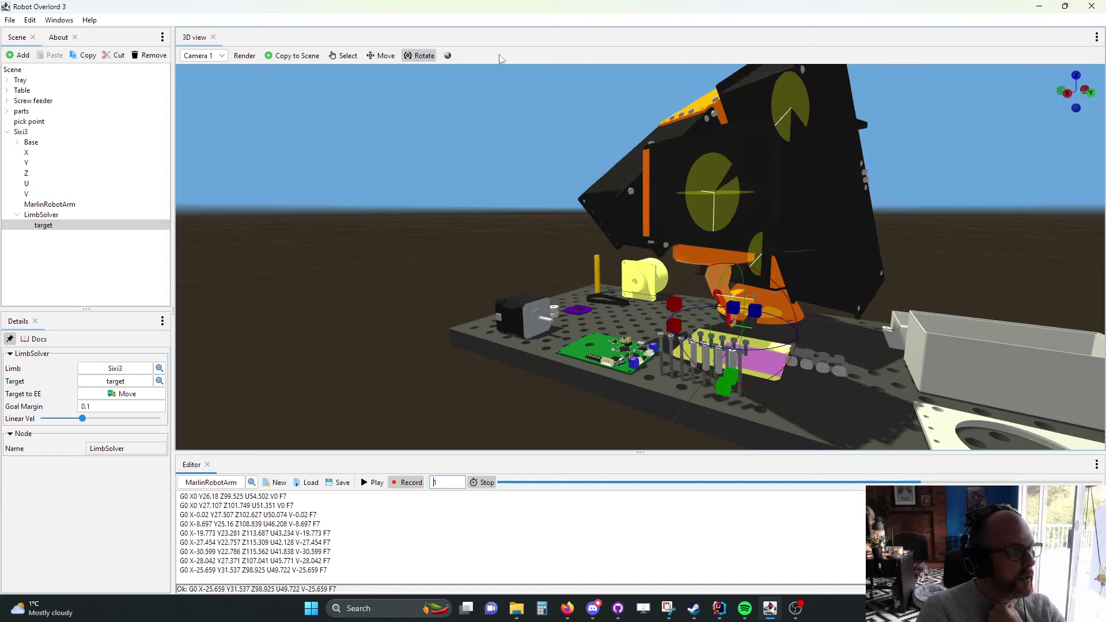
left_click(447, 55)
left_click(458, 91)
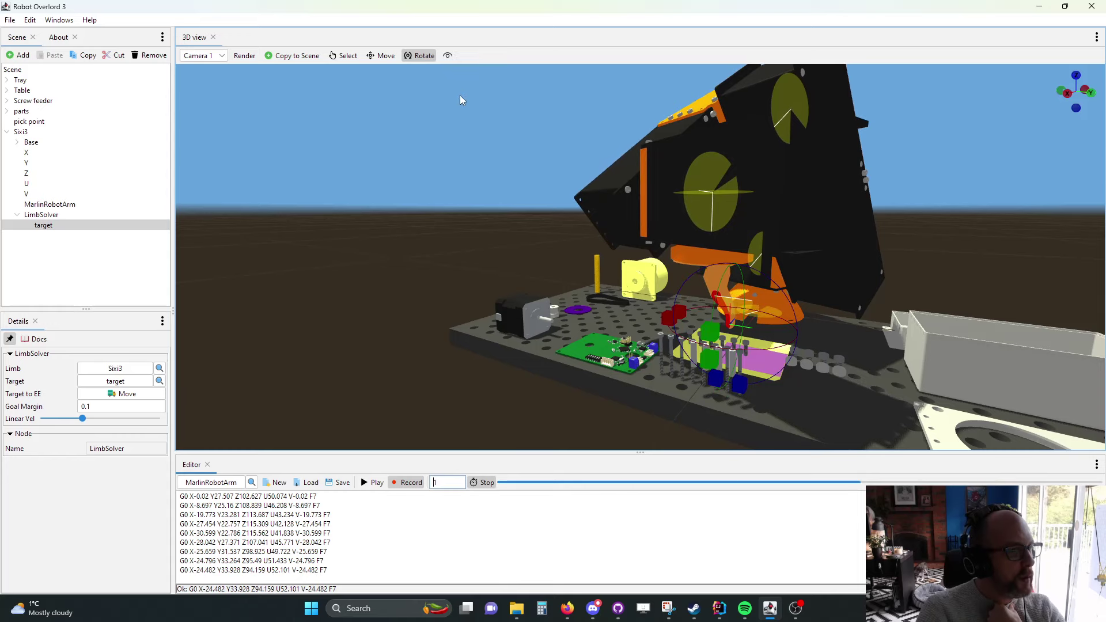
middle_click_drag(655, 337, 707, 337)
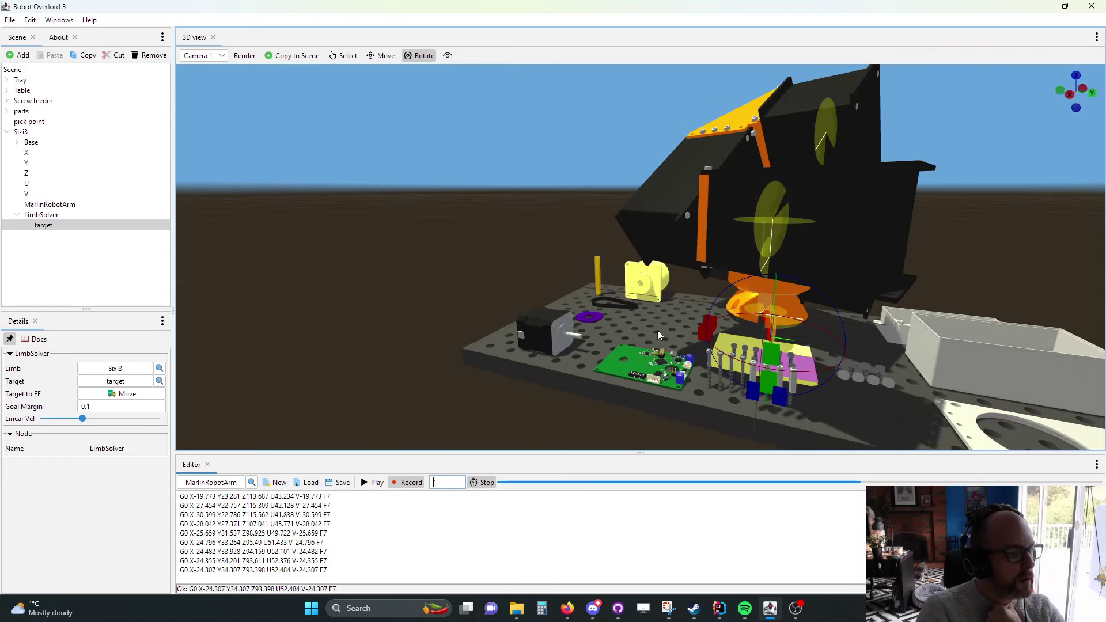
left_click_drag(707, 336, 713, 345)
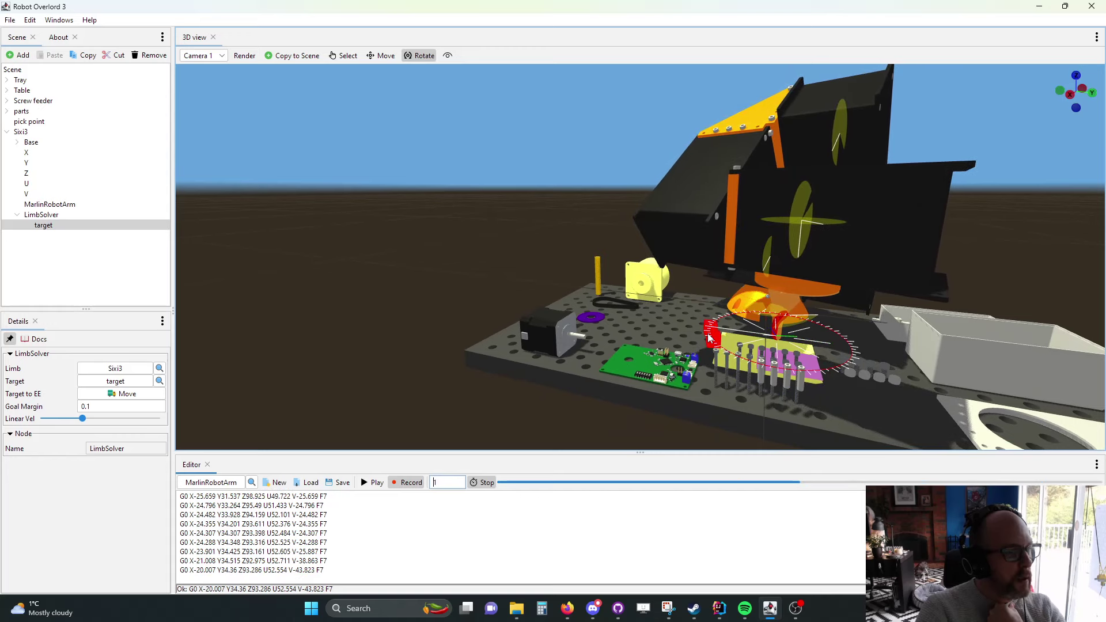
Orbit around the scene down to a low, level view of the table.
middle_click_drag(895, 373, 540, 374)
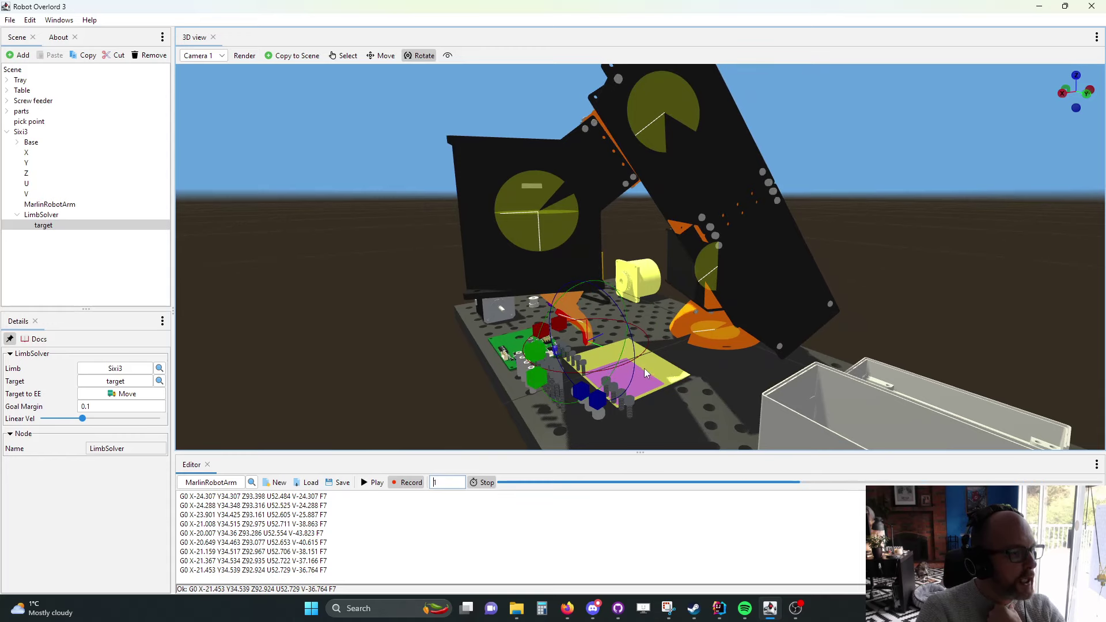
middle_click_drag(645, 373, 827, 389)
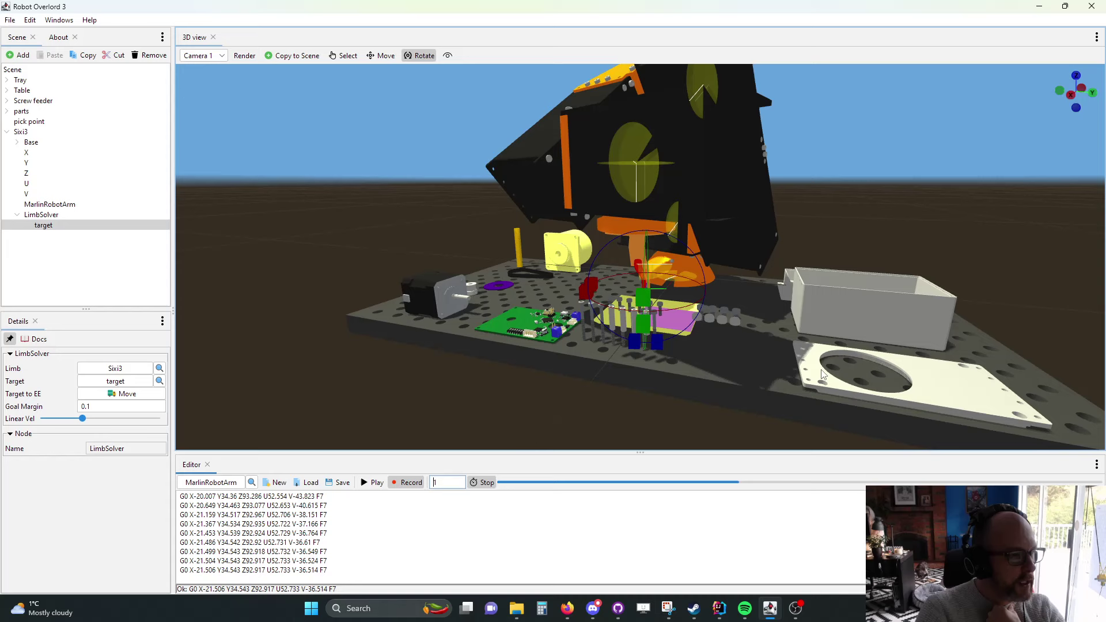
middle_click_drag(822, 373, 688, 301)
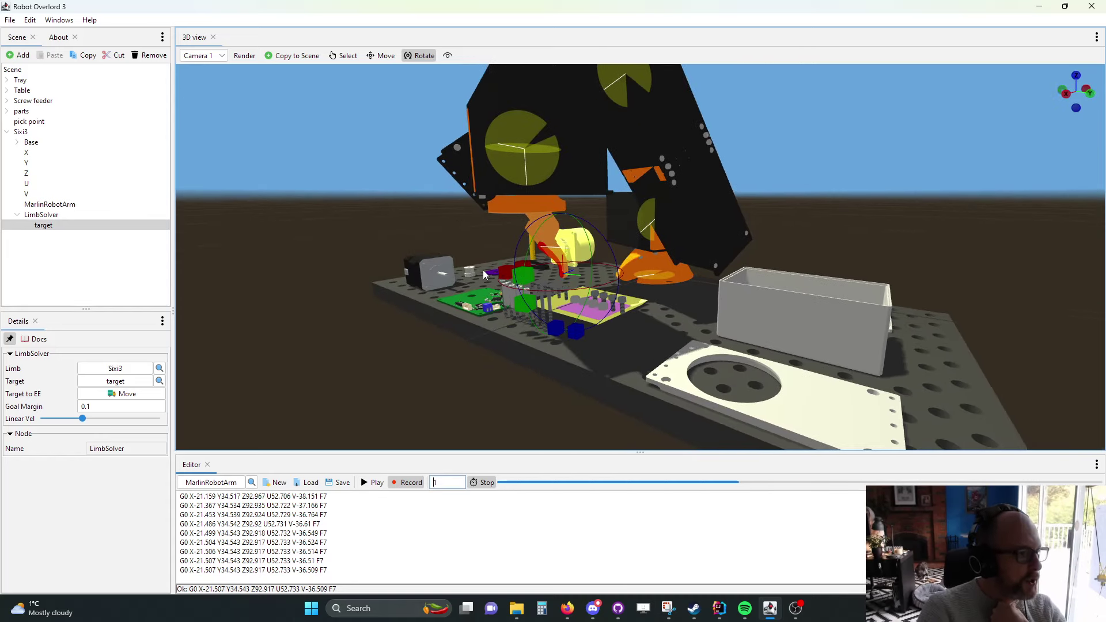
middle_click_drag(483, 269, 489, 400)
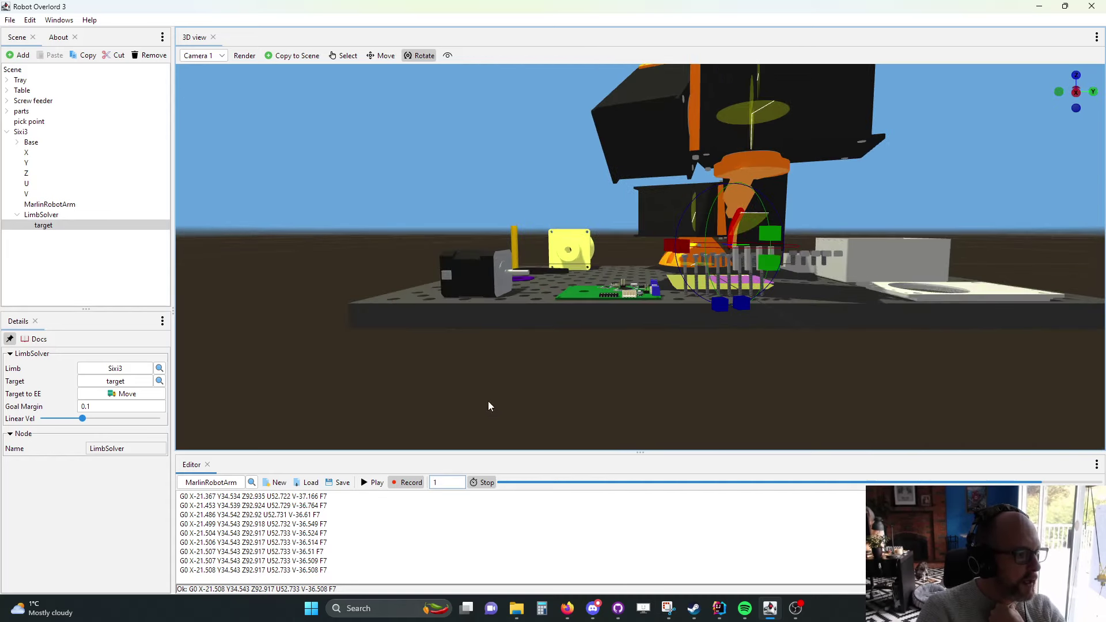
Stop recording, switch the Editor to Play from the top, and drop Linear Vel to minimum.
left_click(473, 487)
middle_click_drag(707, 363, 748, 296)
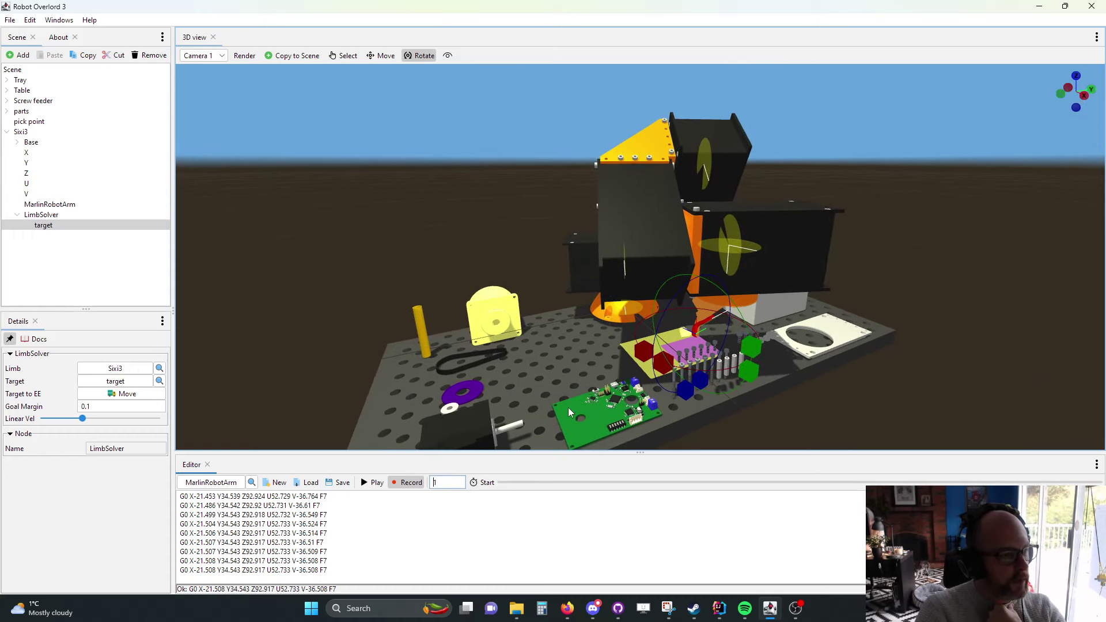
scroll(335, 554, "up", 10)
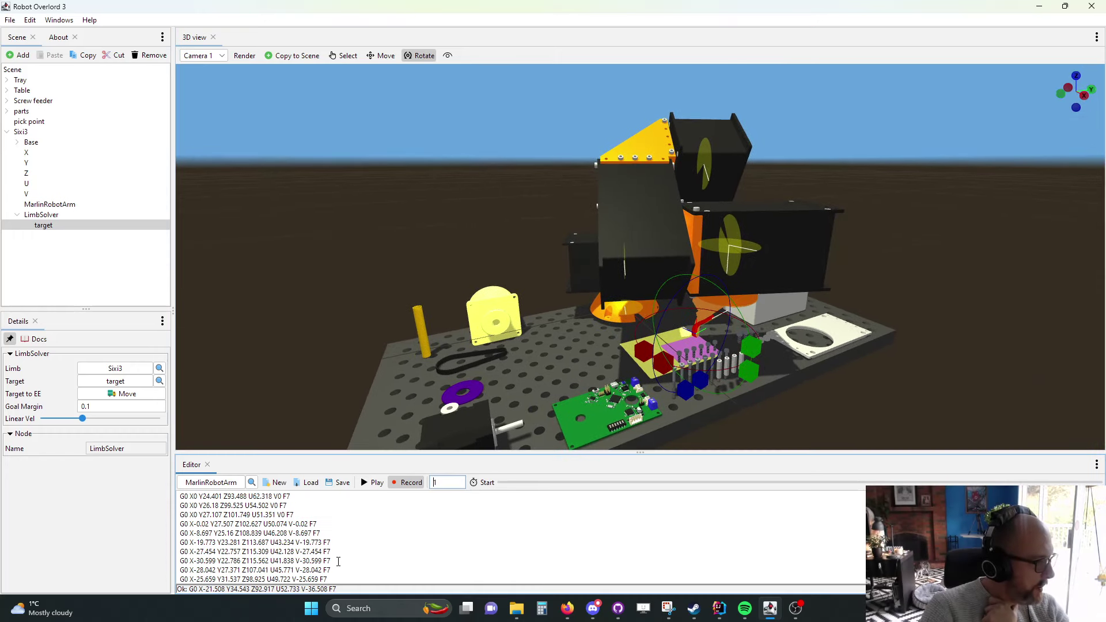
scroll(335, 554, "up", 5)
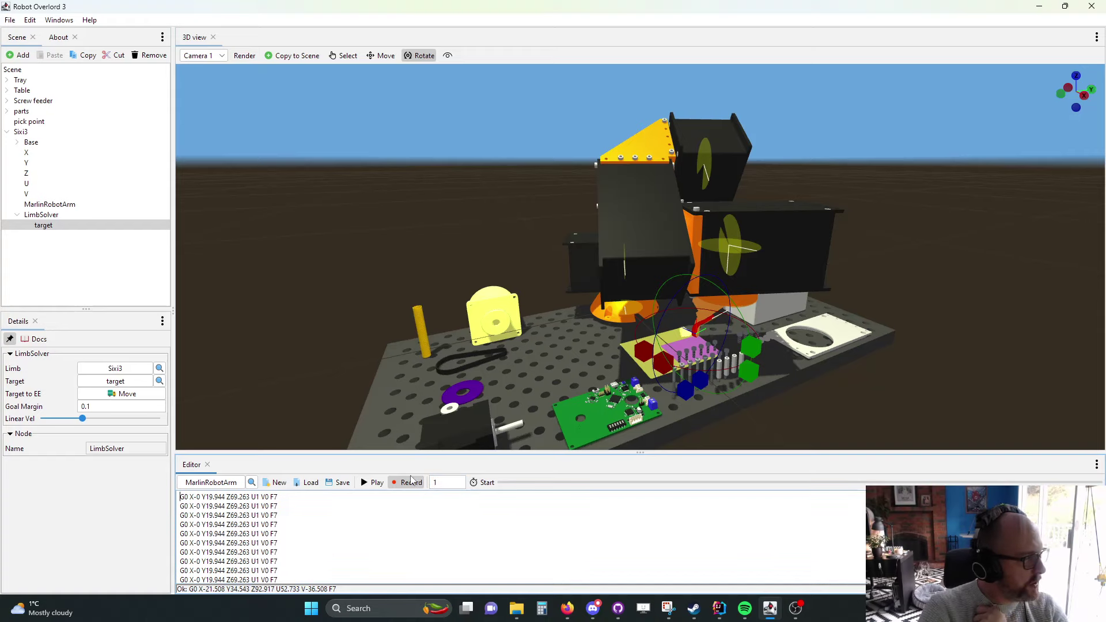
left_click(373, 482)
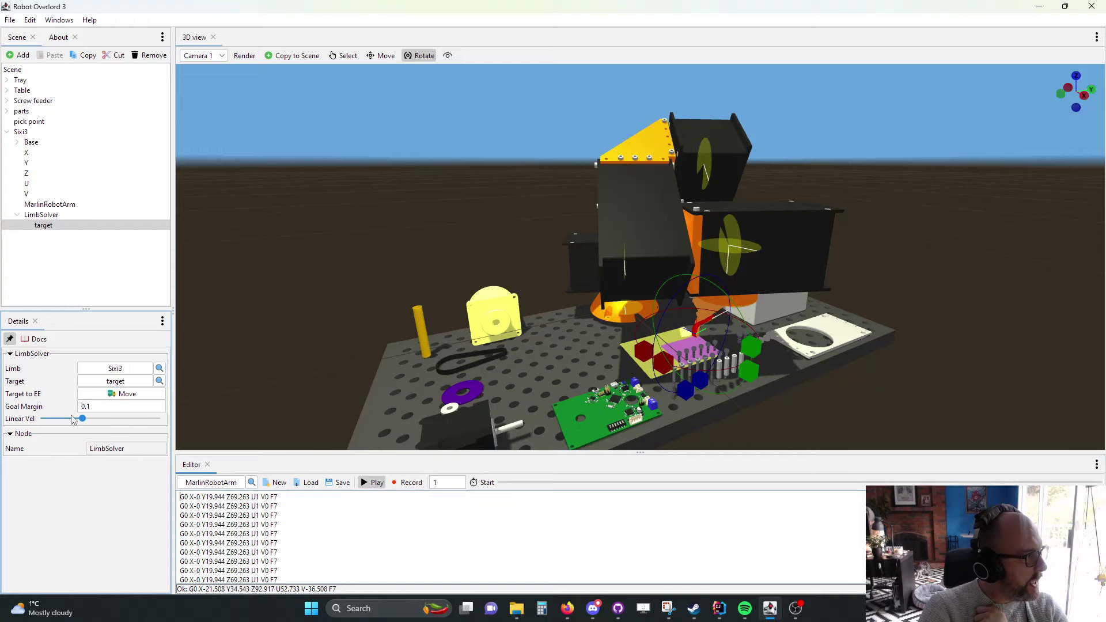
left_click_drag(82, 420, 33, 425)
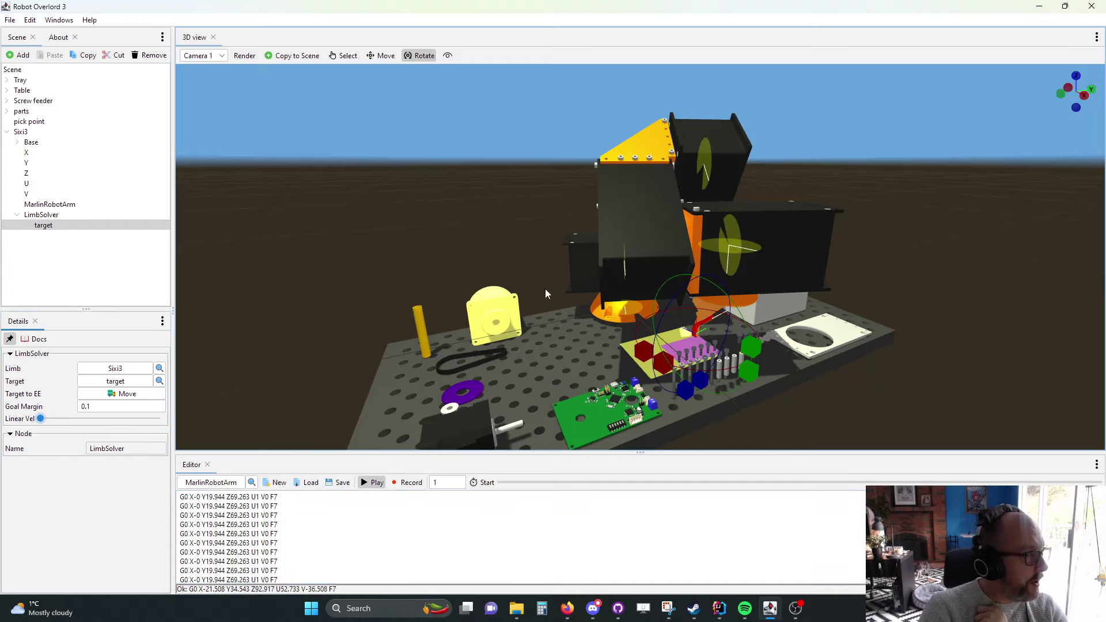
Replay briefly, then delete the duplicate G0 X-0 Y19.944 lines and the leftover empty line.
left_click(485, 483)
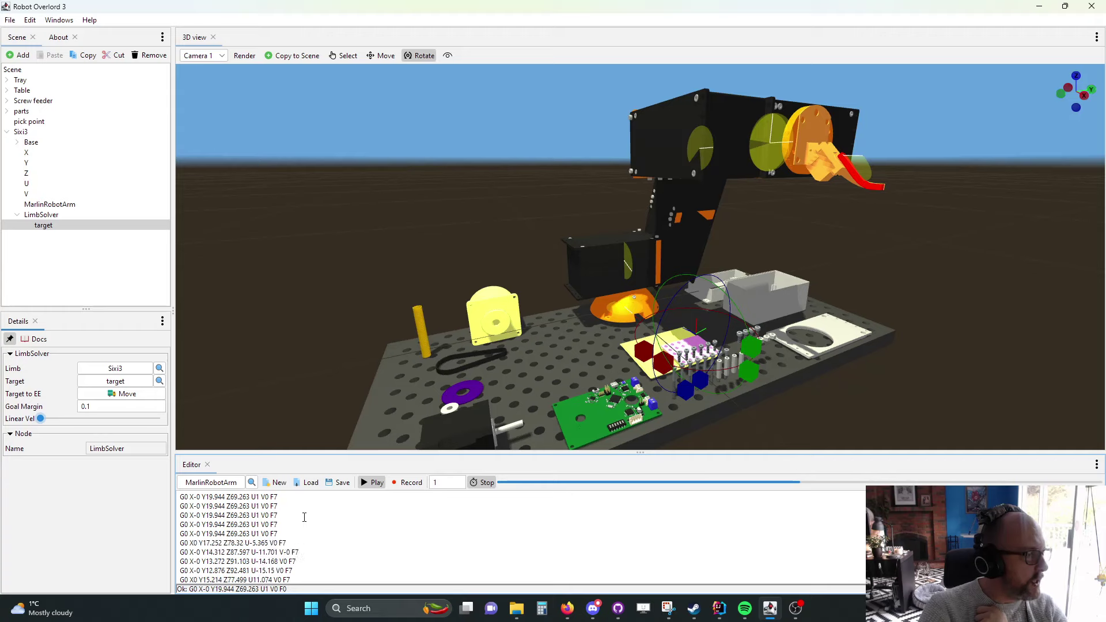
left_click(485, 483)
left_click_drag(328, 526, 311, 403)
key("Delete")
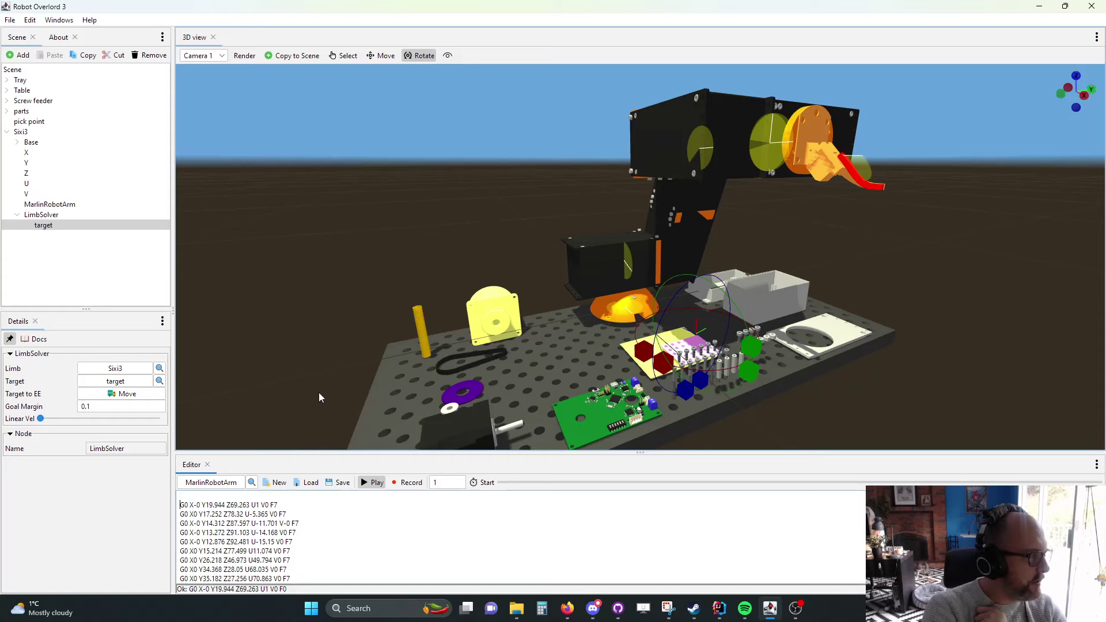
key("Delete")
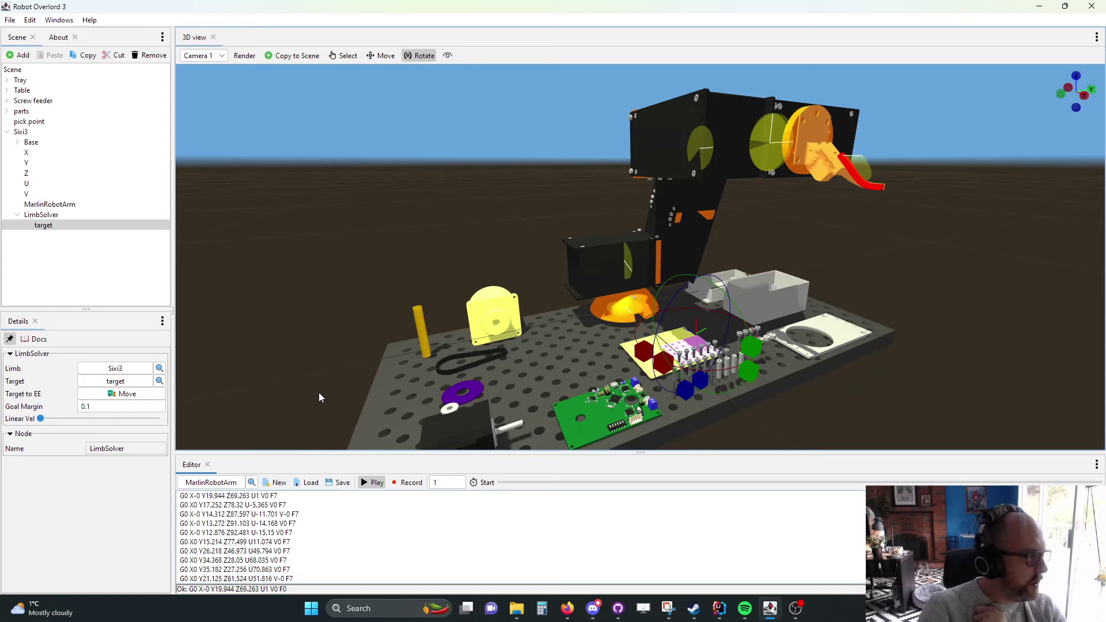
Start playback of the trimmed G-code, running the Sixi3 arm to its final pose near X-21.506.
left_click(486, 483)
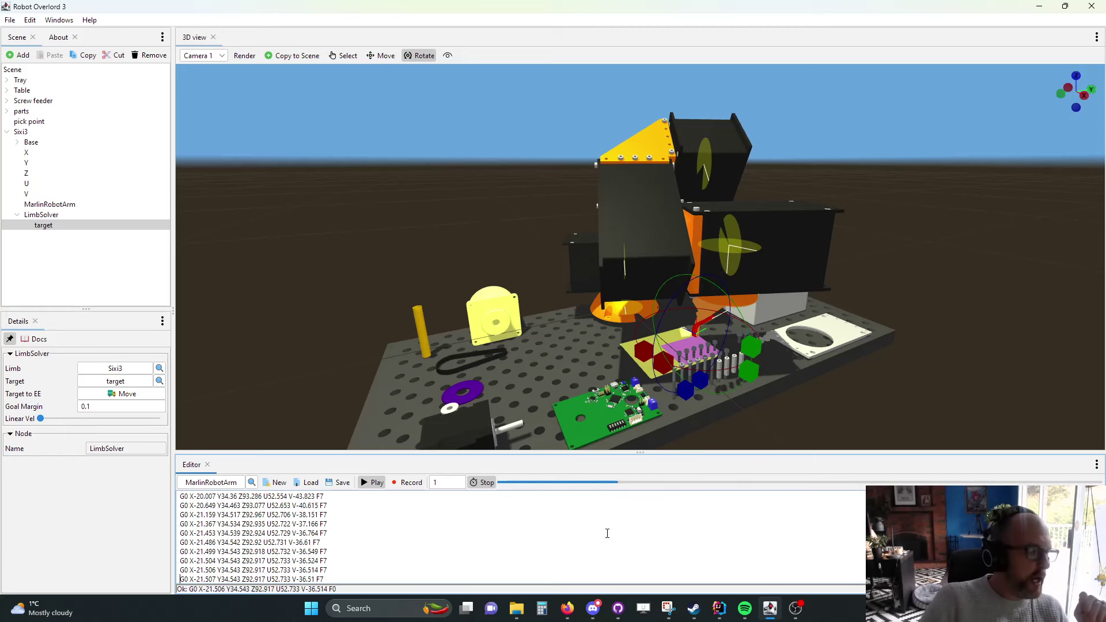
Open the USB Camera panel from Windows, dock it beside the Editor, widen the Editor, then close it.
left_click(59, 20)
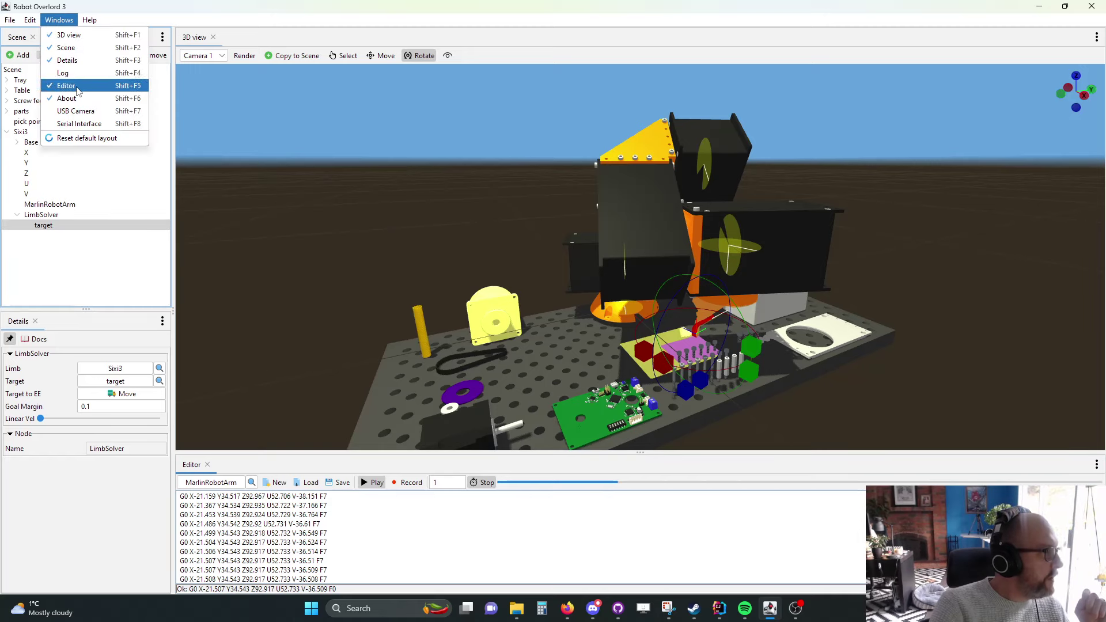
left_click(80, 111)
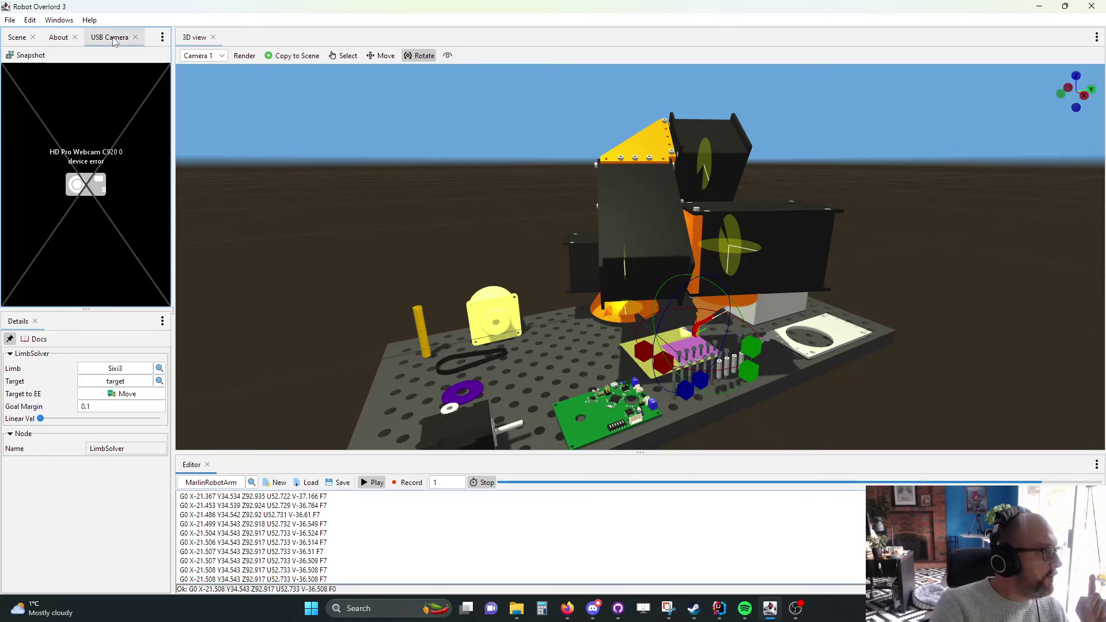
left_click_drag(897, 468, 794, 524)
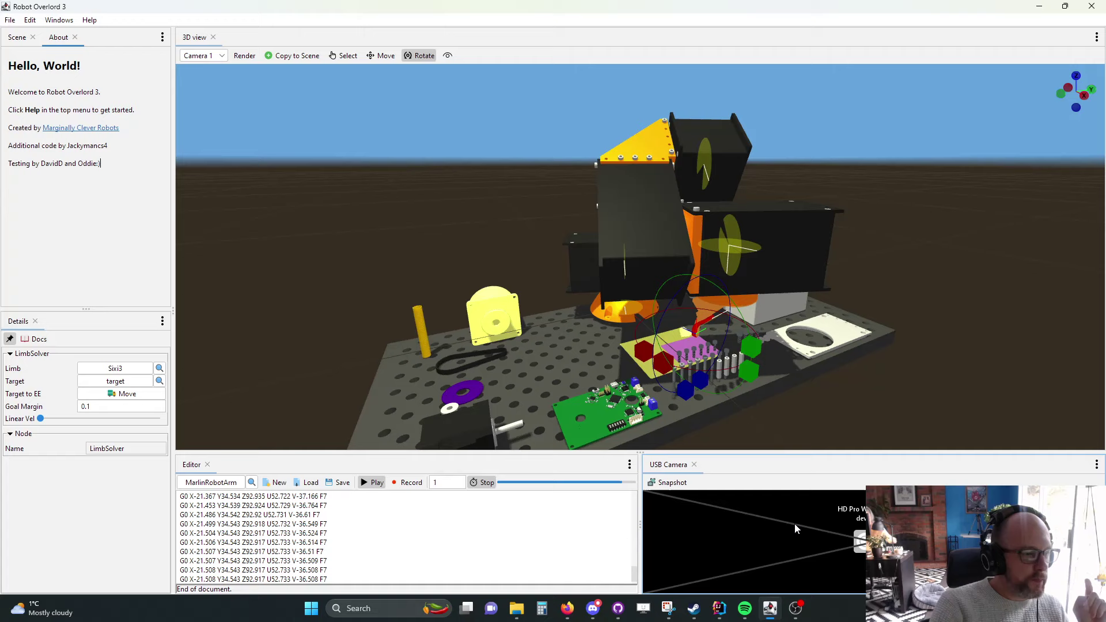
left_click_drag(639, 525, 808, 524)
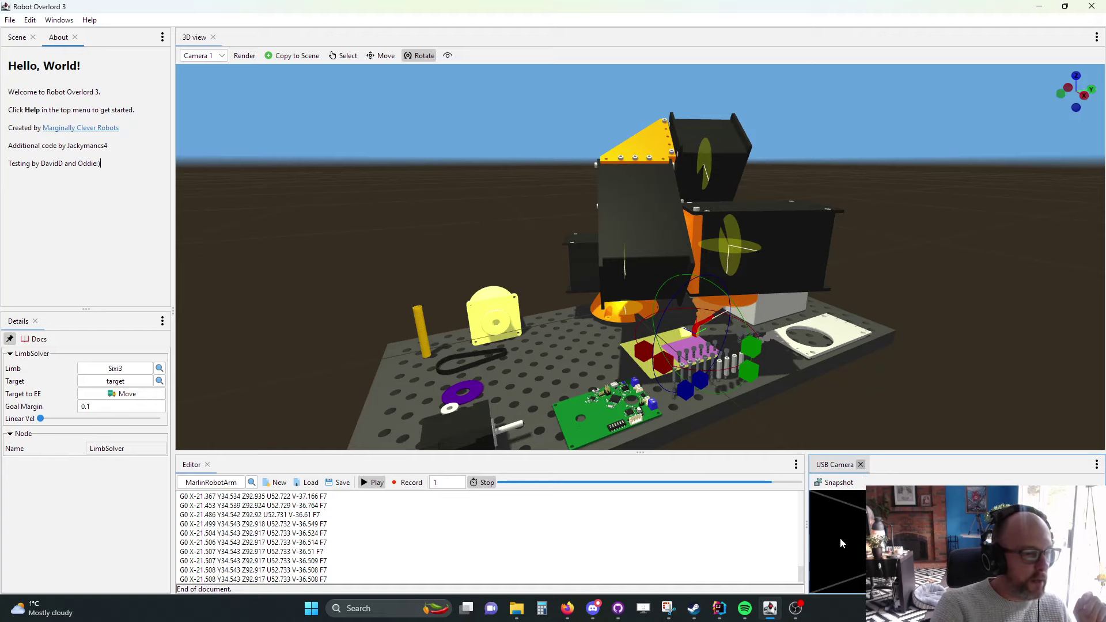
left_click(860, 465)
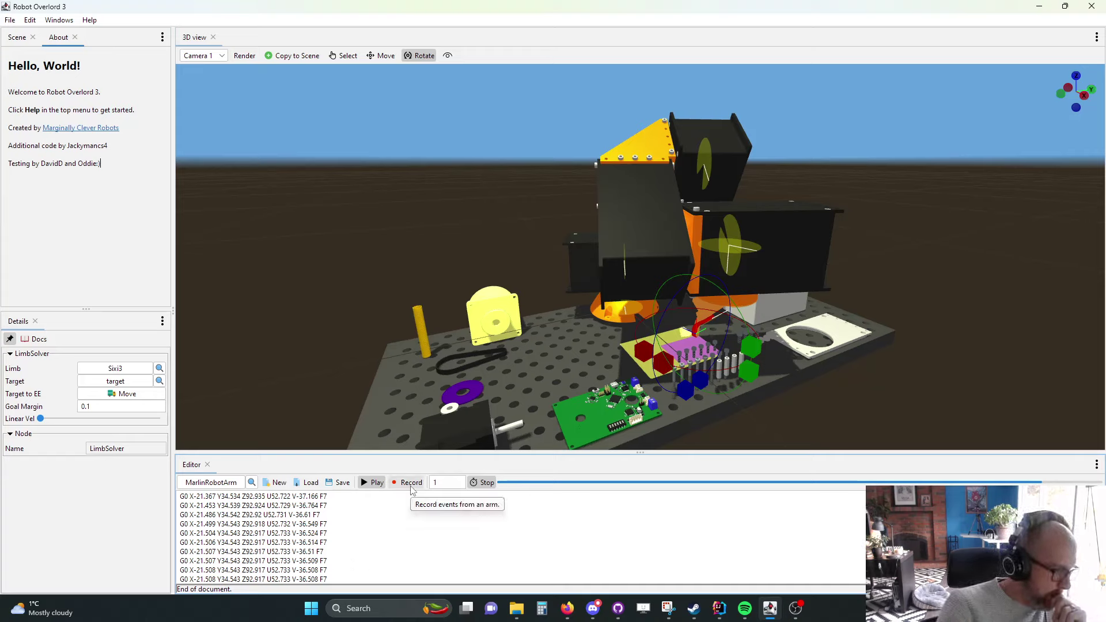
Stop the G-code replay, scroll the Editor back up, and switch off the Rotate handles on the arm's target.
left_click(485, 483)
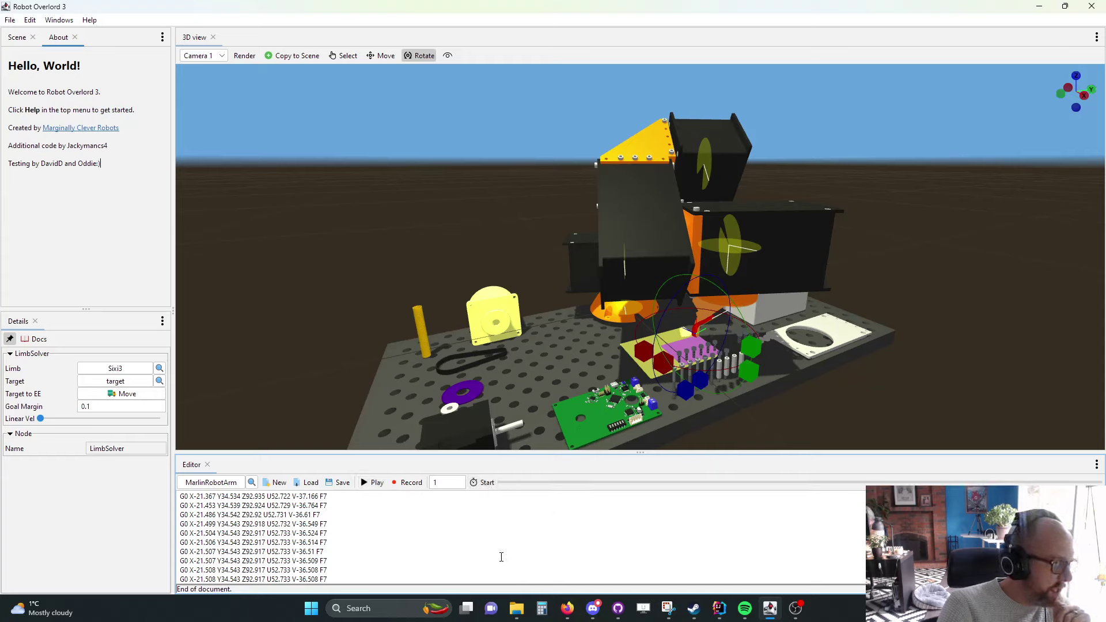
scroll(499, 554, "up", 10)
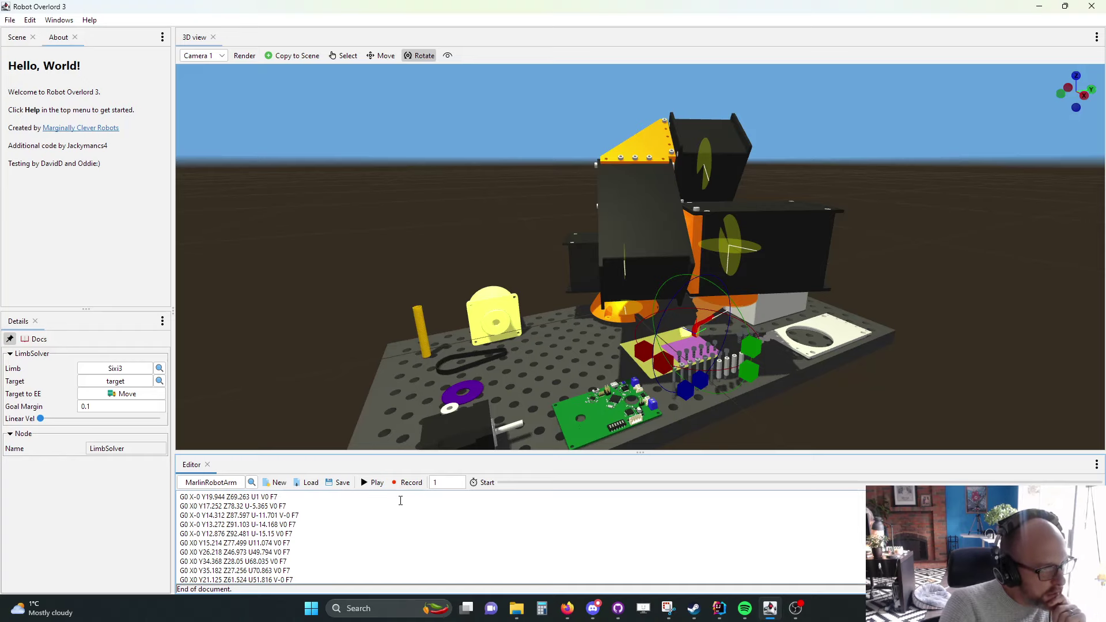
middle_click_drag(511, 289, 623, 321)
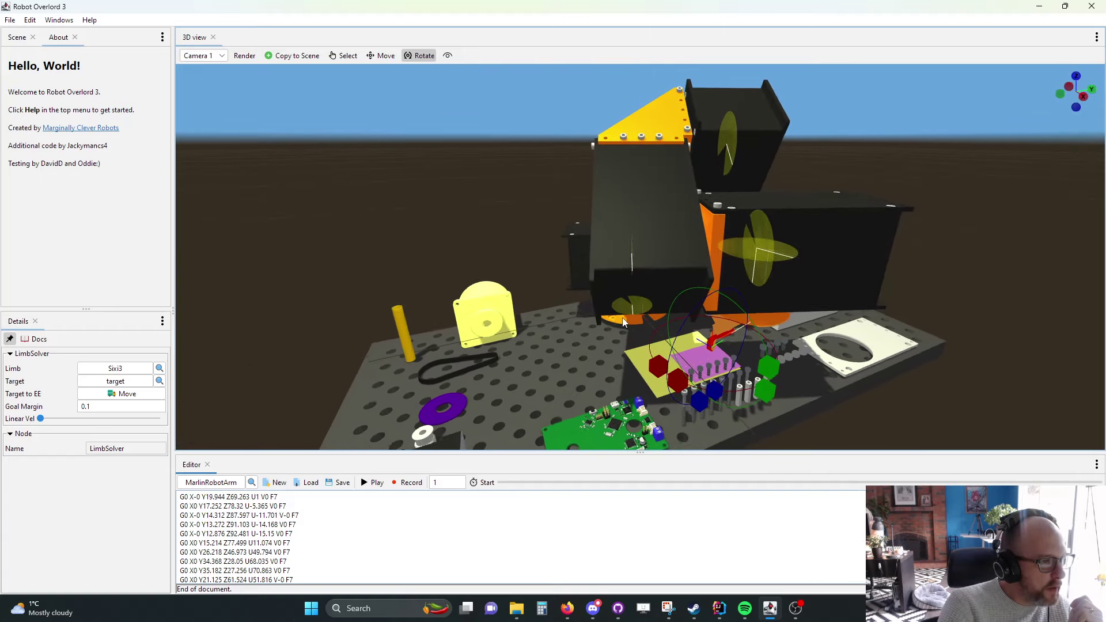
scroll(624, 320, "down", 3)
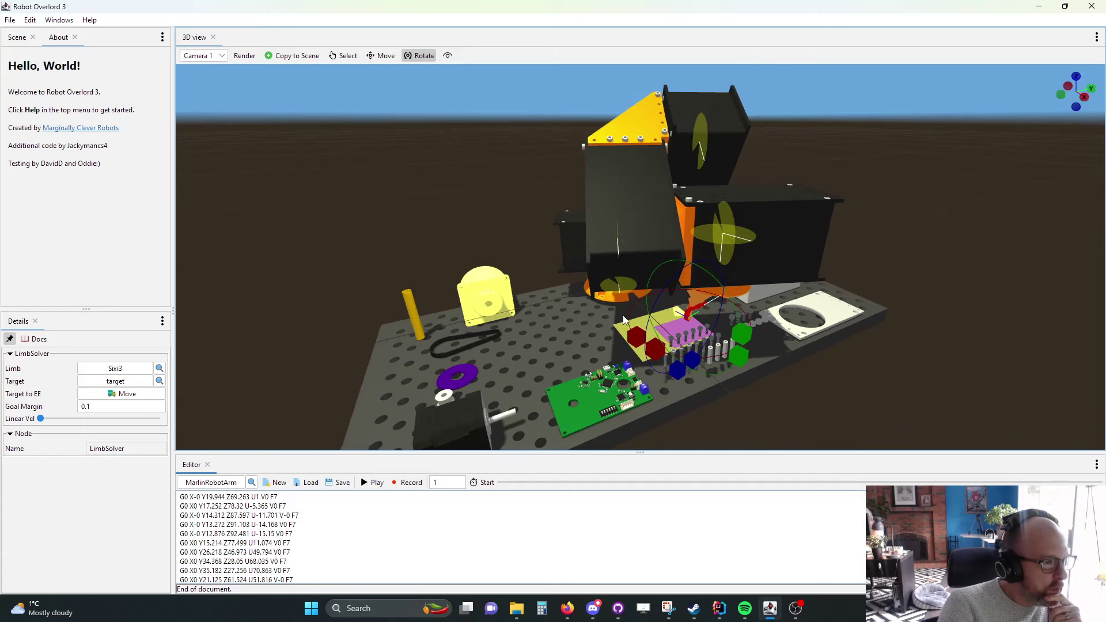
middle_click_drag(624, 320, 612, 317)
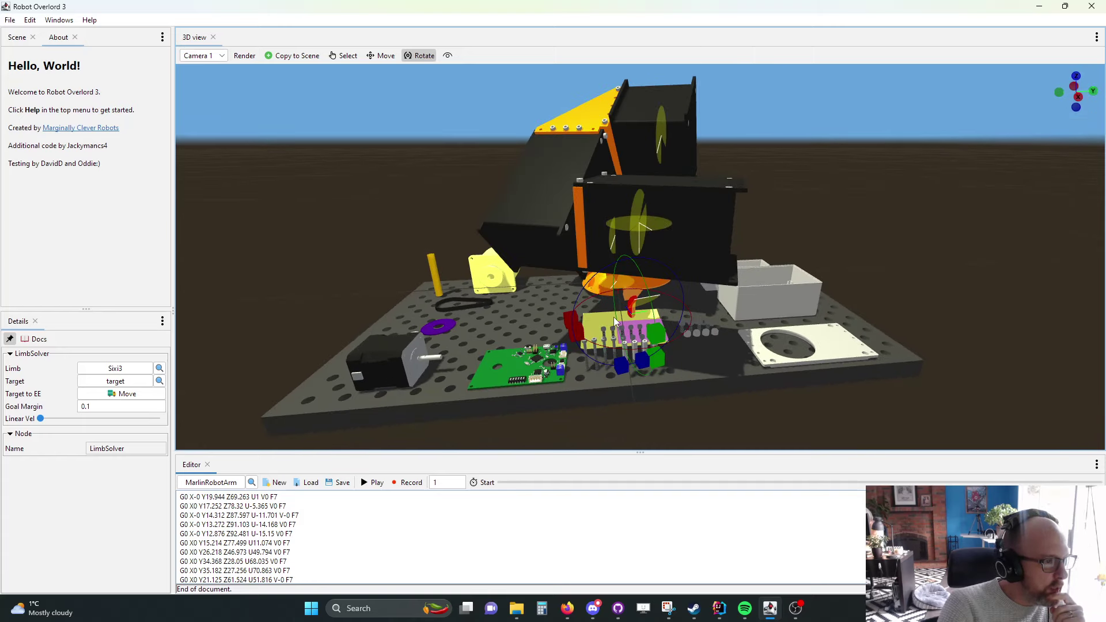
left_click(417, 59)
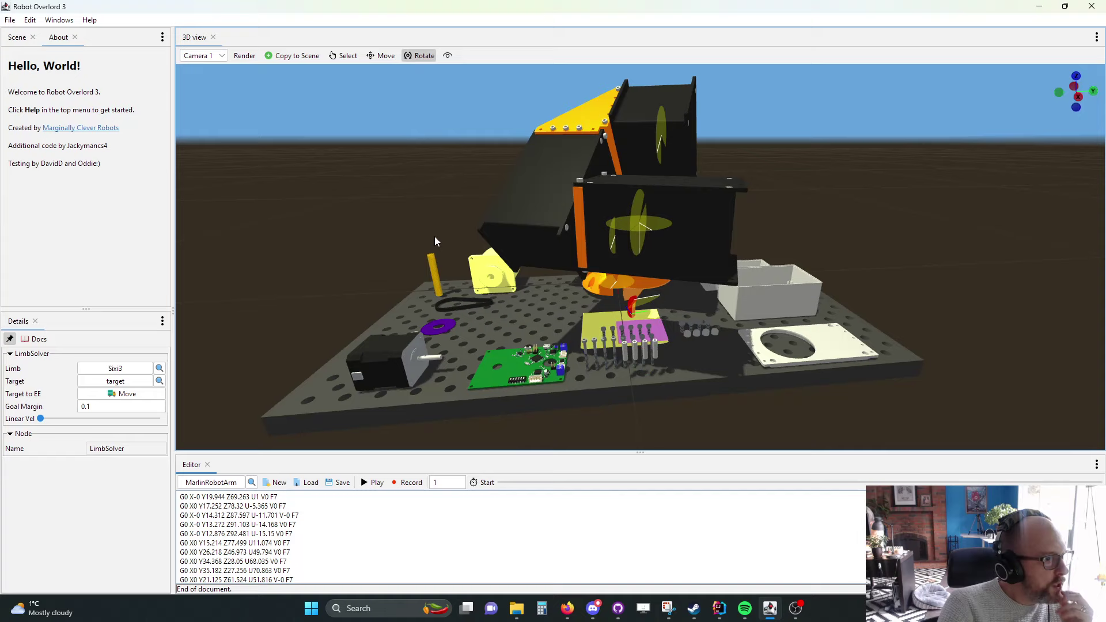